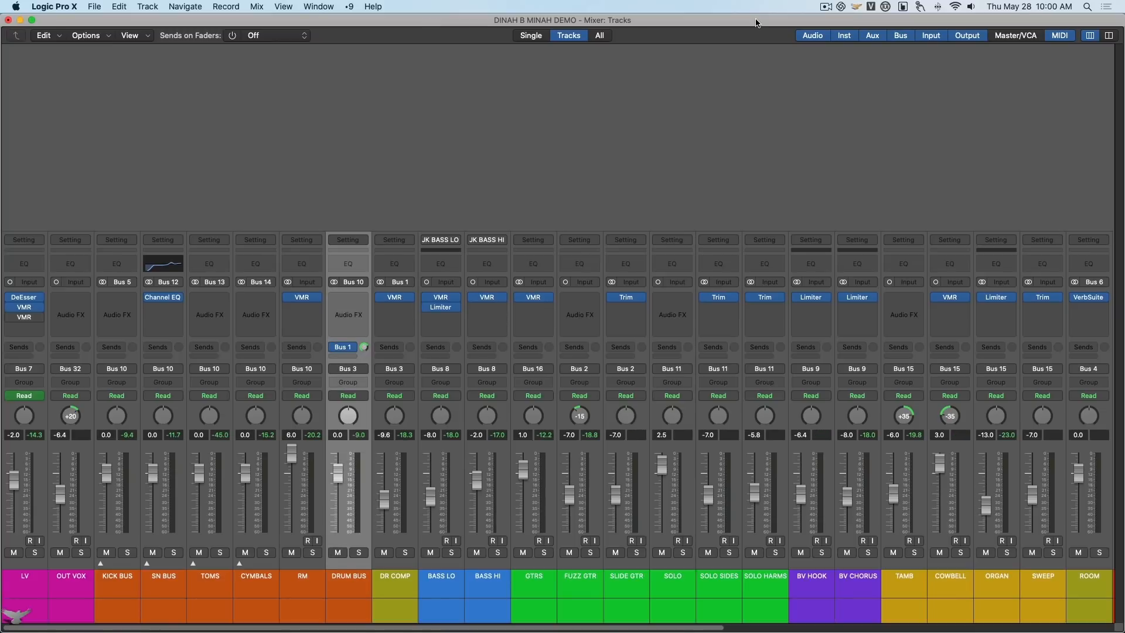
Play the mix and add a send to Bus 17 on the SN BUS channel, creating a new aux channel
{"action": "key", "text": "space"}
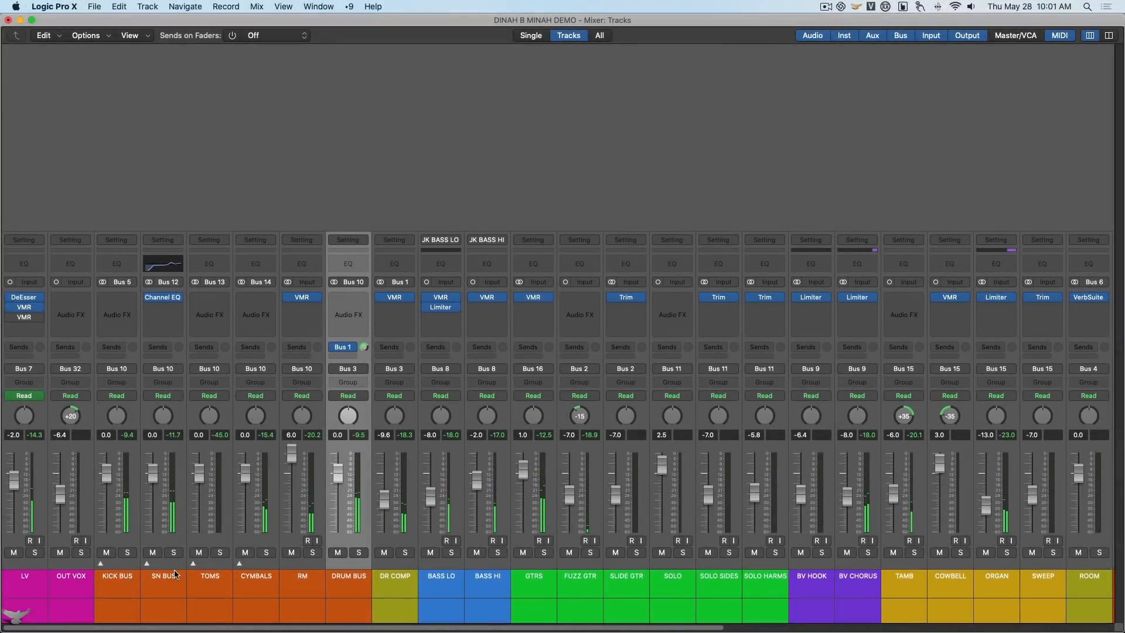
{"action": "left_click", "coordinate": [170, 588]}
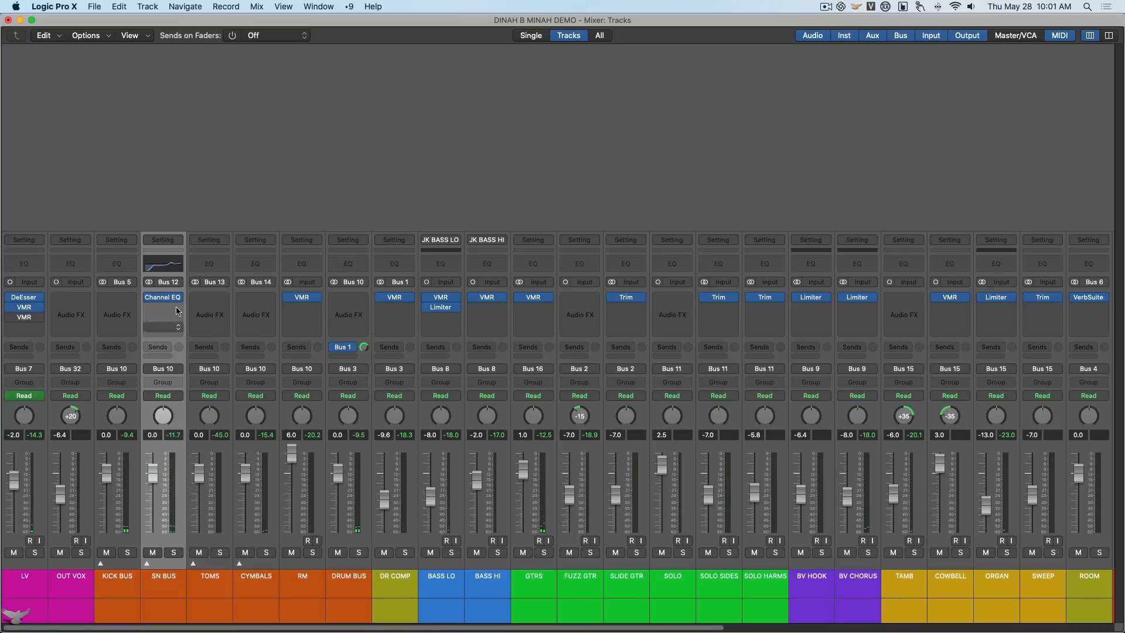
{"action": "left_click", "coordinate": [159, 347]}
{"action": "mouse_move", "coordinate": [189, 363]}
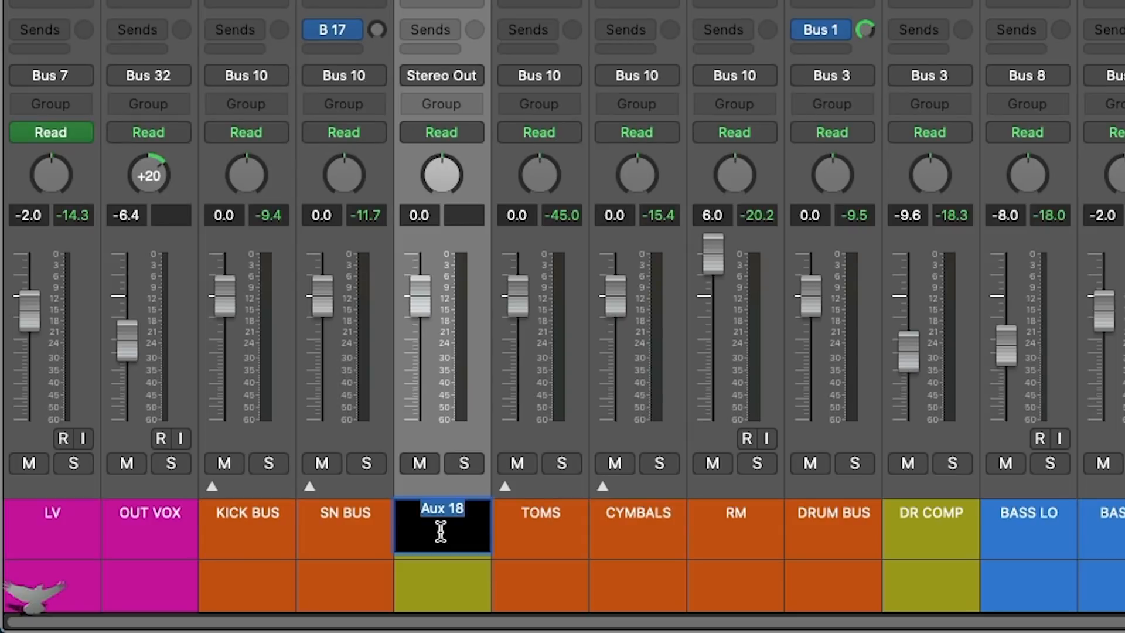
Name the new aux channel SN SLAP and route its output to Bus 4
{"action": "type", "text": "SN SLAP"}
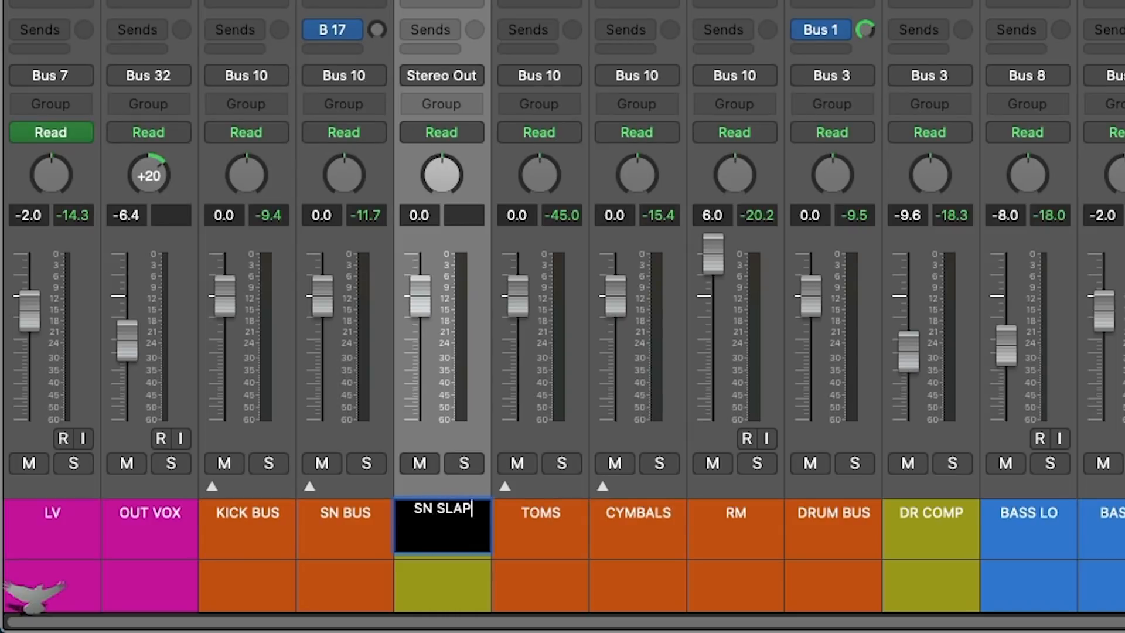
{"action": "key", "text": "Return"}
{"action": "left_click", "coordinate": [442, 75]}
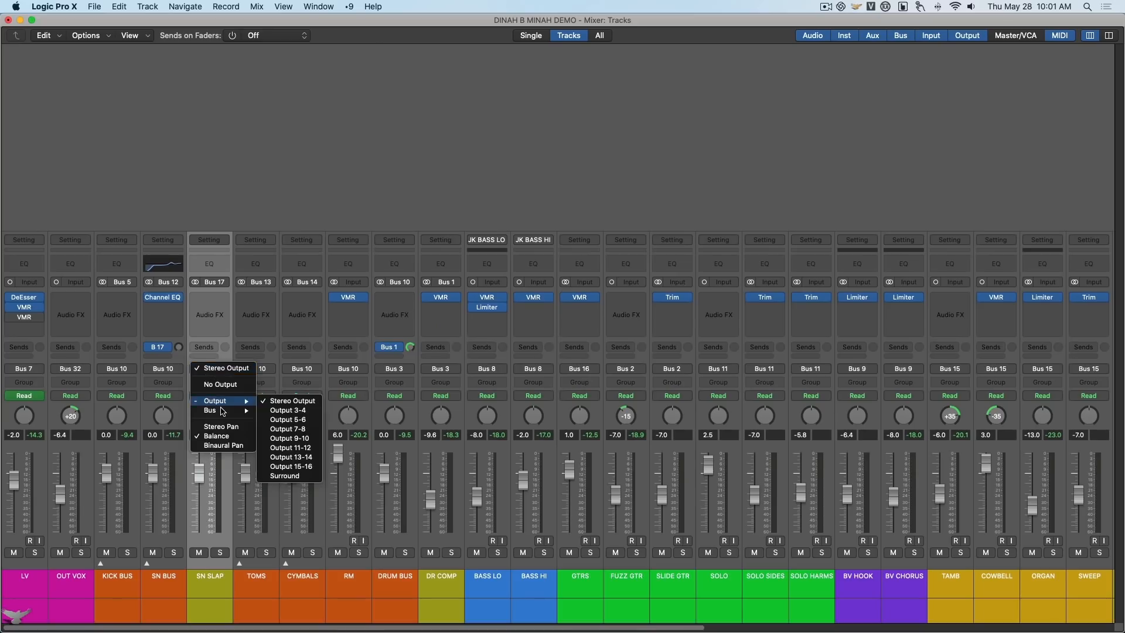
{"action": "mouse_move", "coordinate": [469, 166]}
{"action": "left_click", "coordinate": [295, 287]}
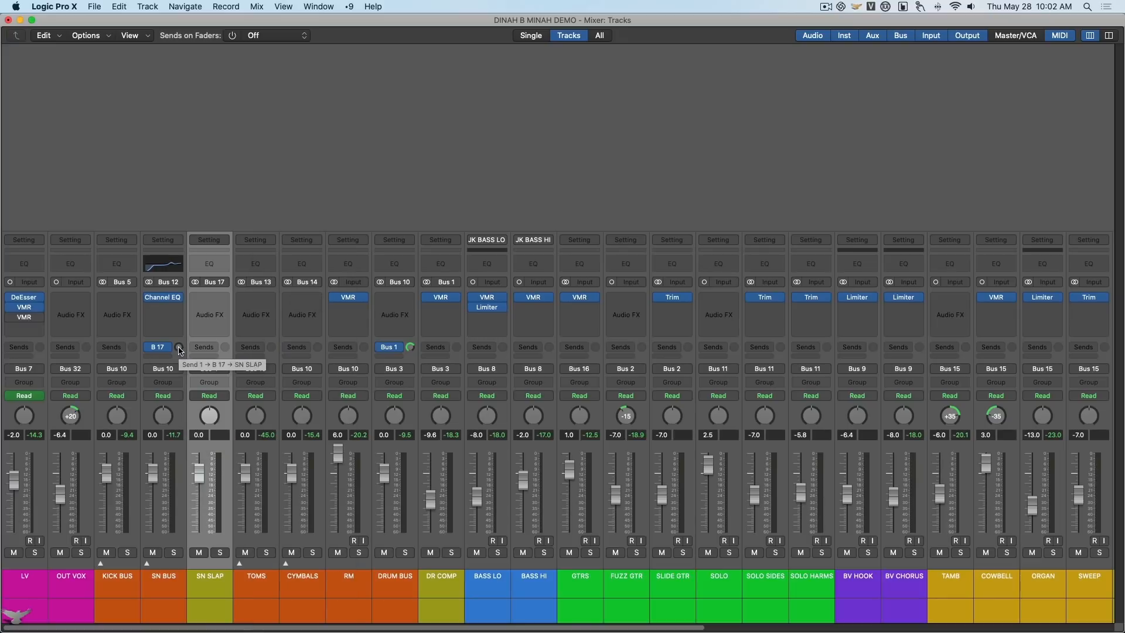
Raise the SN BUS send to its default level and insert a Stereo Delay on the SN SLAP channel
{"action": "left_click", "coordinate": [178, 346], "text": "alt"}
{"action": "left_click", "coordinate": [223, 299]}
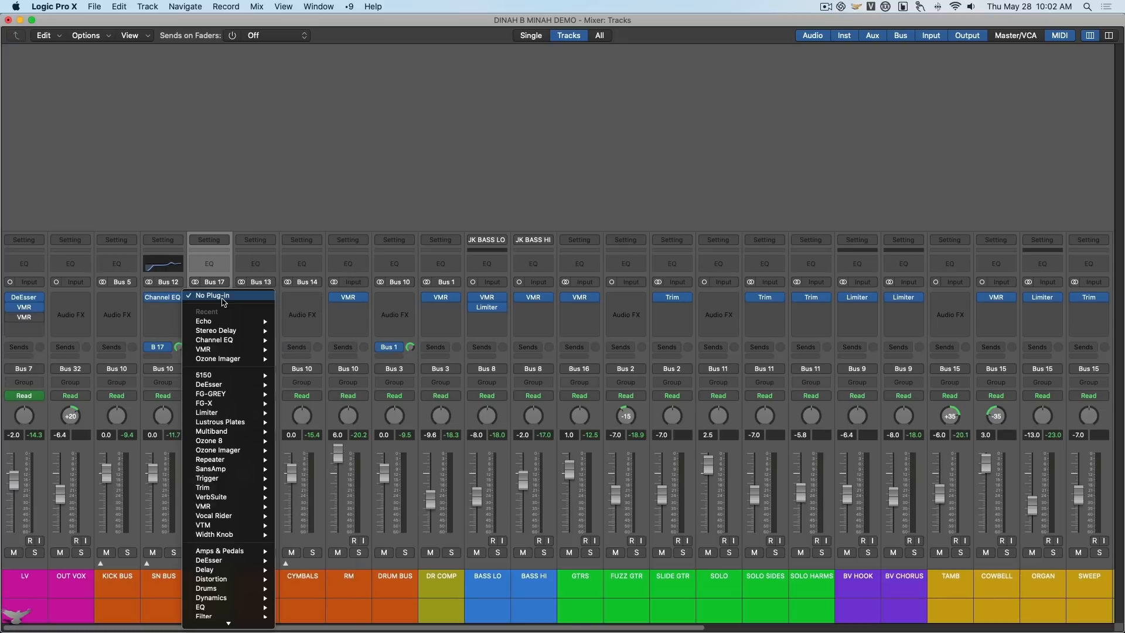
{"action": "mouse_move", "coordinate": [232, 570]}
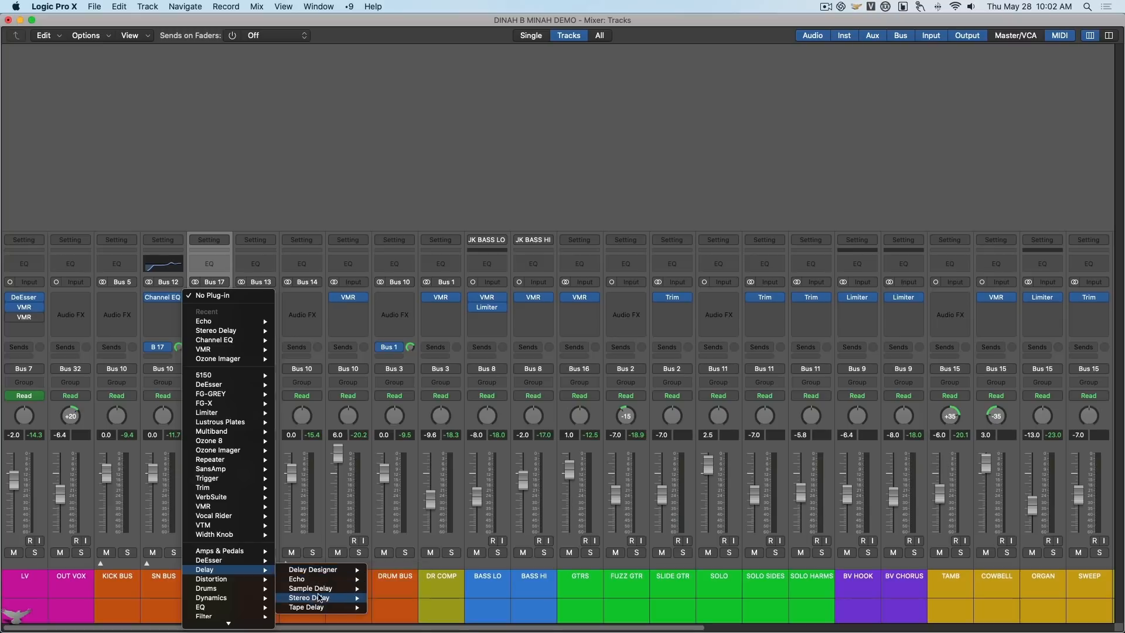
{"action": "mouse_move", "coordinate": [319, 598]}
{"action": "left_click", "coordinate": [392, 607]}
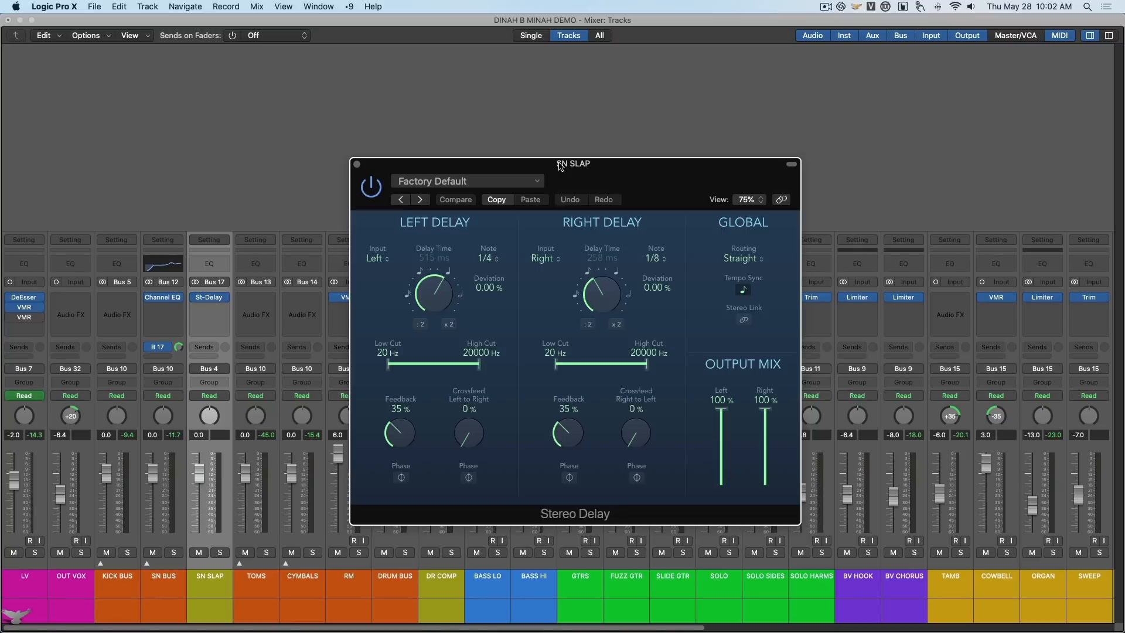
Turn off Tempo Sync in the Stereo Delay and set the left delay to 57.0 ms and the right to 35.0 ms
{"action": "left_click", "coordinate": [166, 594]}
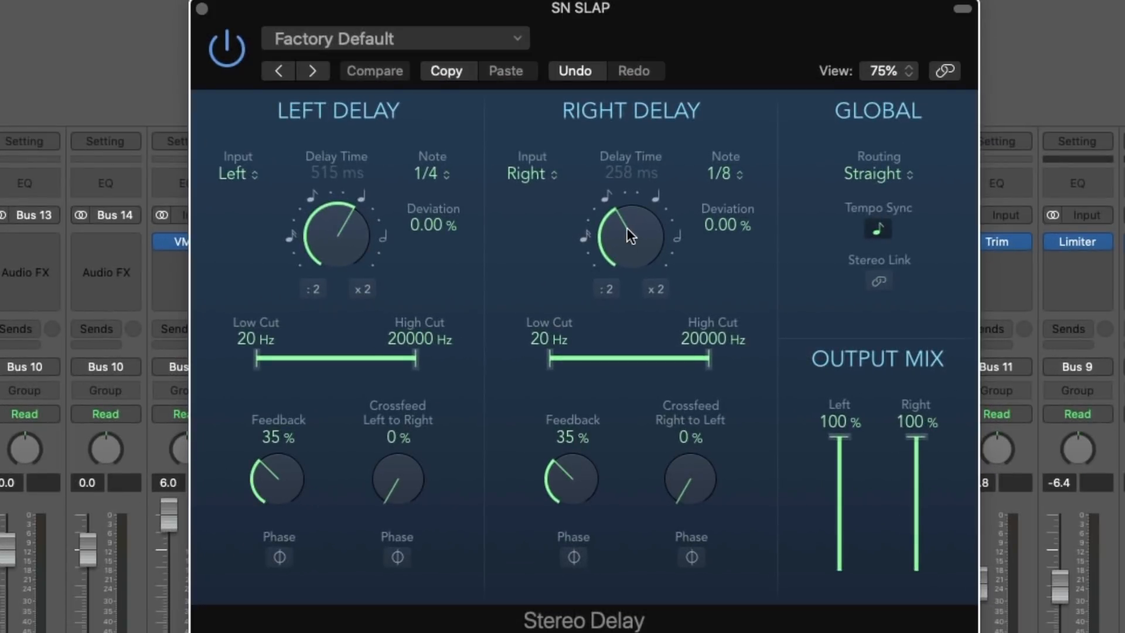
{"action": "left_click_drag", "start_coordinate": [627, 227], "coordinate": [624, 352]}
{"action": "left_click_drag", "start_coordinate": [352, 238], "coordinate": [381, 498]}
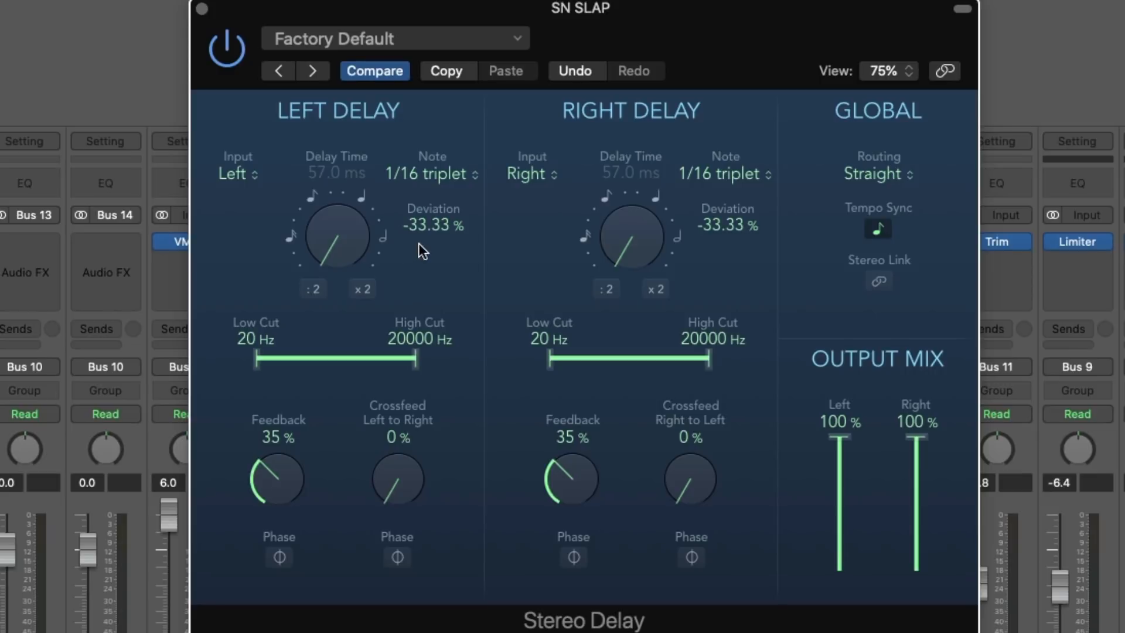
{"action": "left_click", "coordinate": [877, 229]}
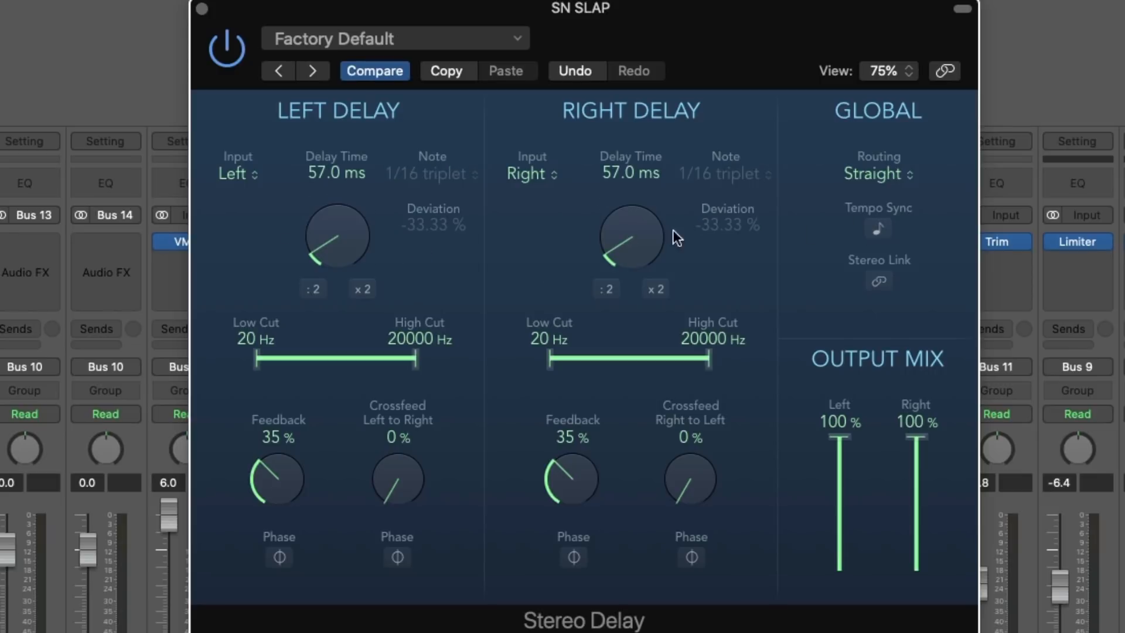
{"action": "left_click_drag", "start_coordinate": [623, 246], "coordinate": [626, 258]}
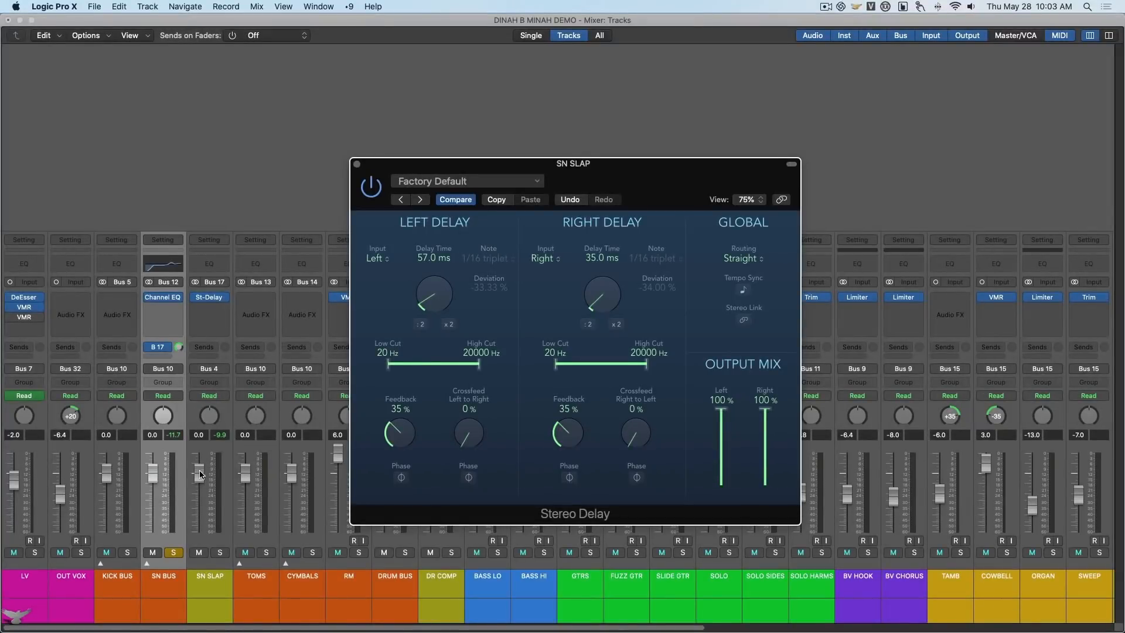
Pull the SN SLAP fader fully down and bring it up to -3.2 dB while the mix plays
{"action": "left_click_drag", "start_coordinate": [199, 474], "coordinate": [198, 536]}
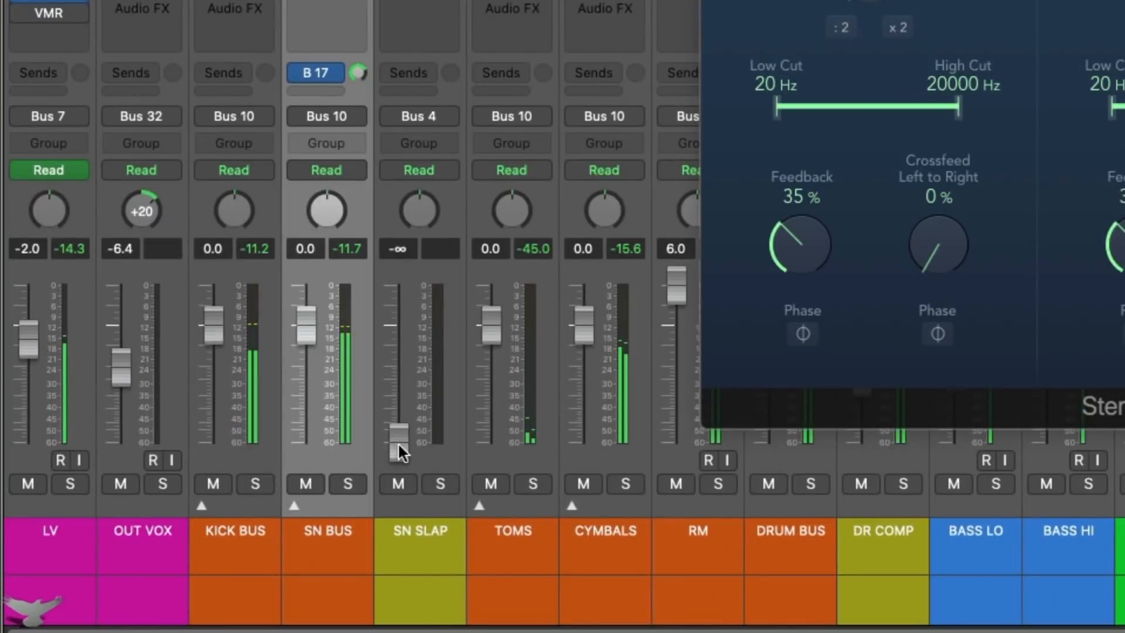
{"action": "left_click_drag", "start_coordinate": [398, 440], "coordinate": [401, 346]}
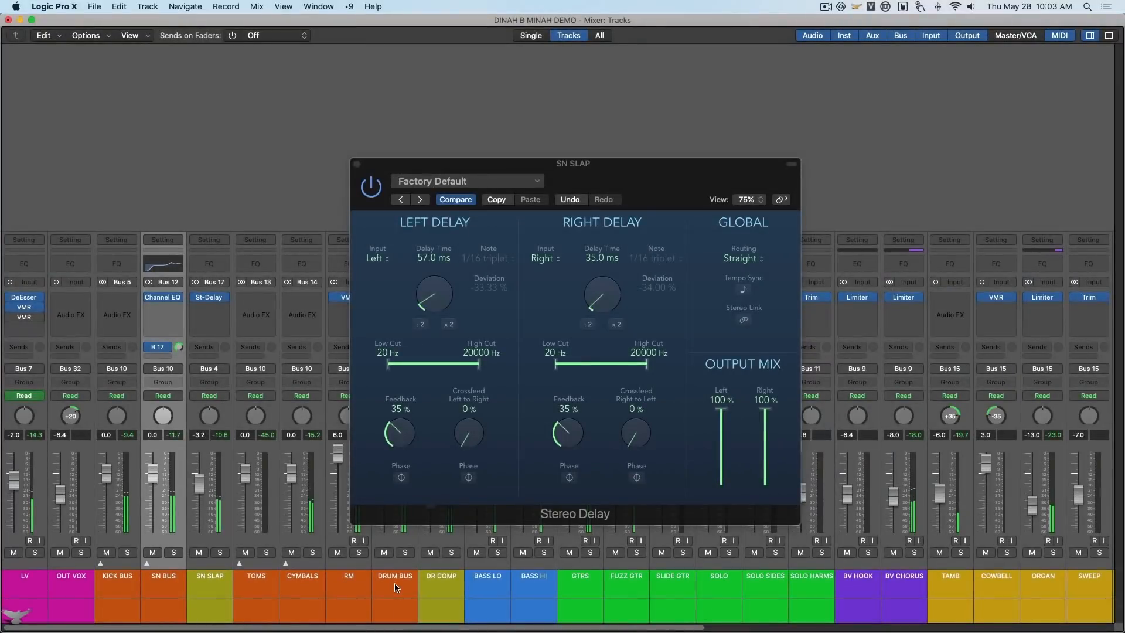
Solo DRUM BUS and compare the drums with SN SLAP active and muted, ending with the solo off
{"action": "left_click", "coordinate": [395, 588]}
{"action": "key", "text": "s"}
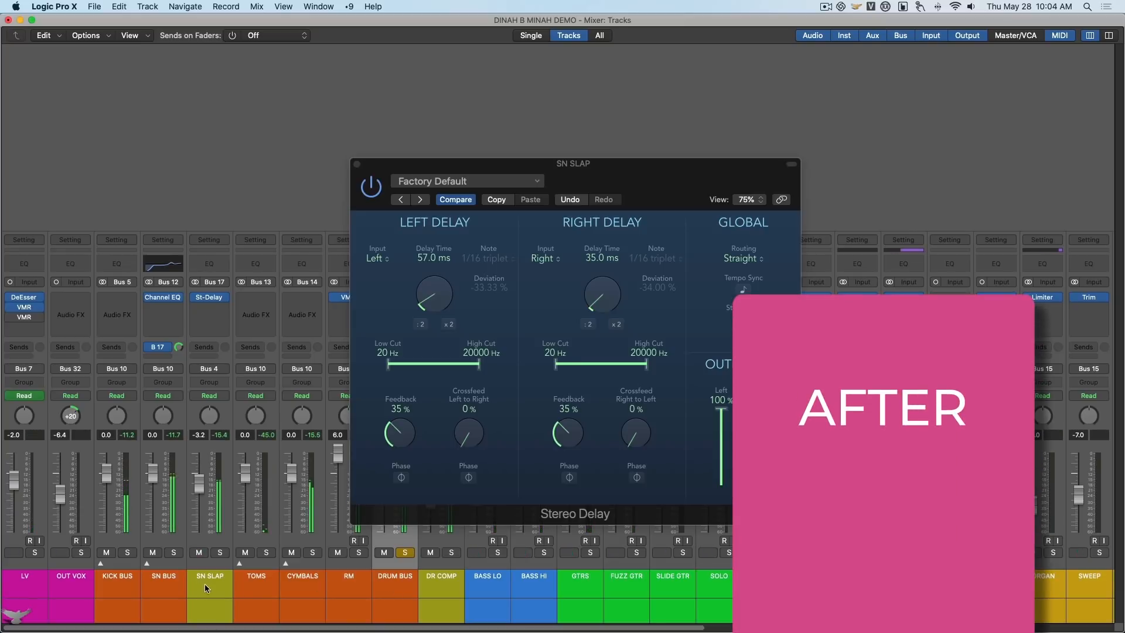
{"action": "left_click", "coordinate": [200, 552]}
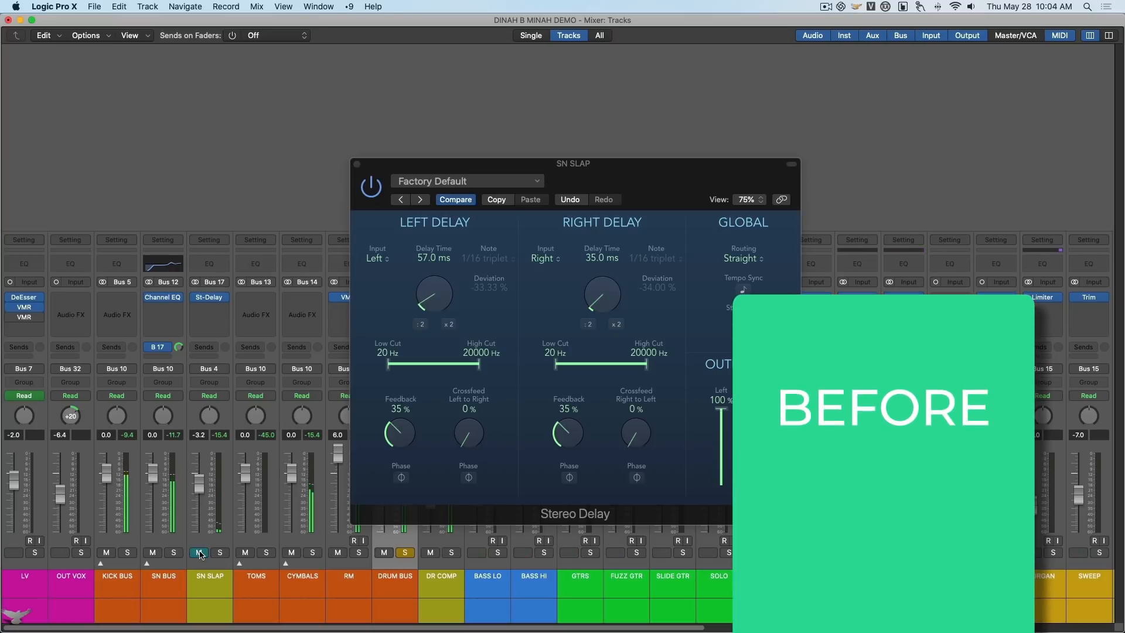
{"action": "left_click", "coordinate": [200, 553]}
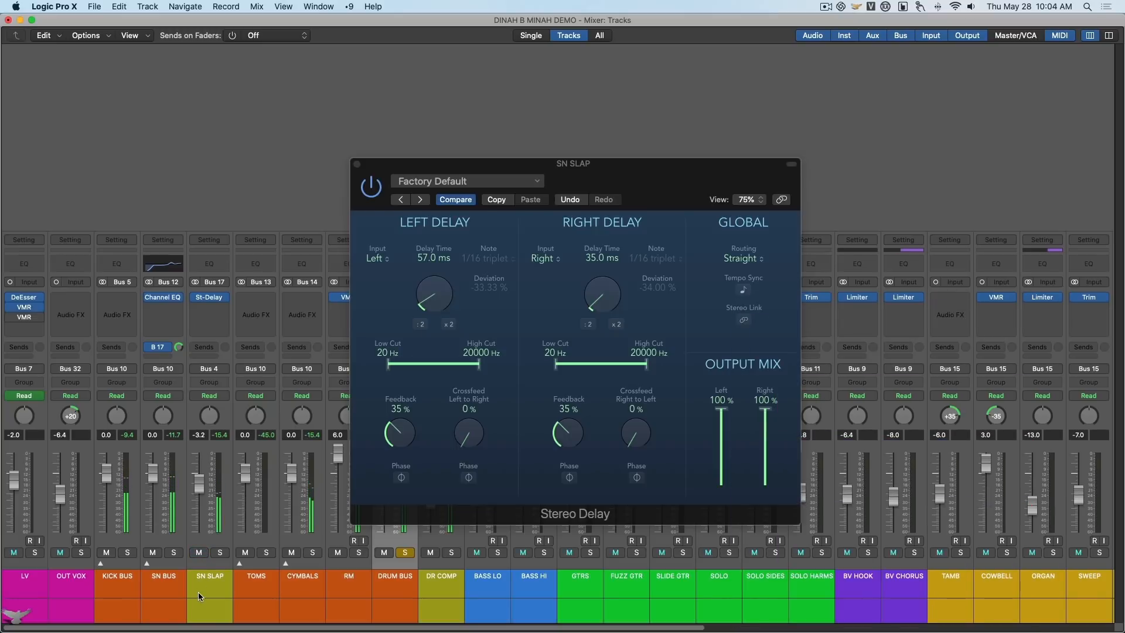
{"action": "key", "text": "s"}
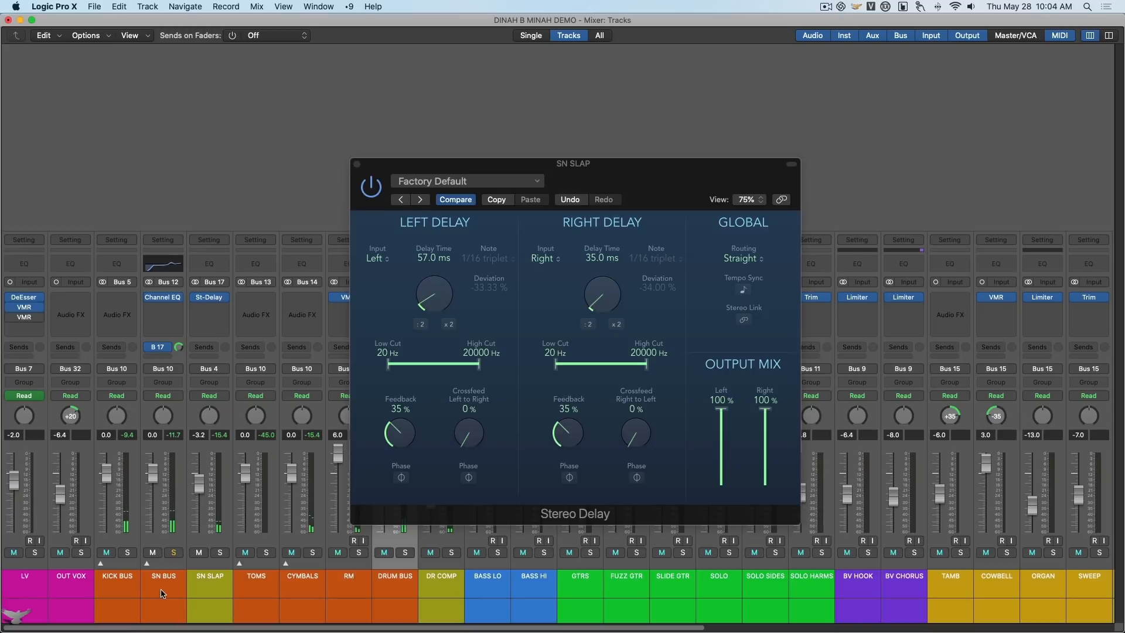
Compare the soloed SN BUS with and without the slap delay by muting and unmuting SN SLAP
{"action": "left_click", "coordinate": [163, 592]}
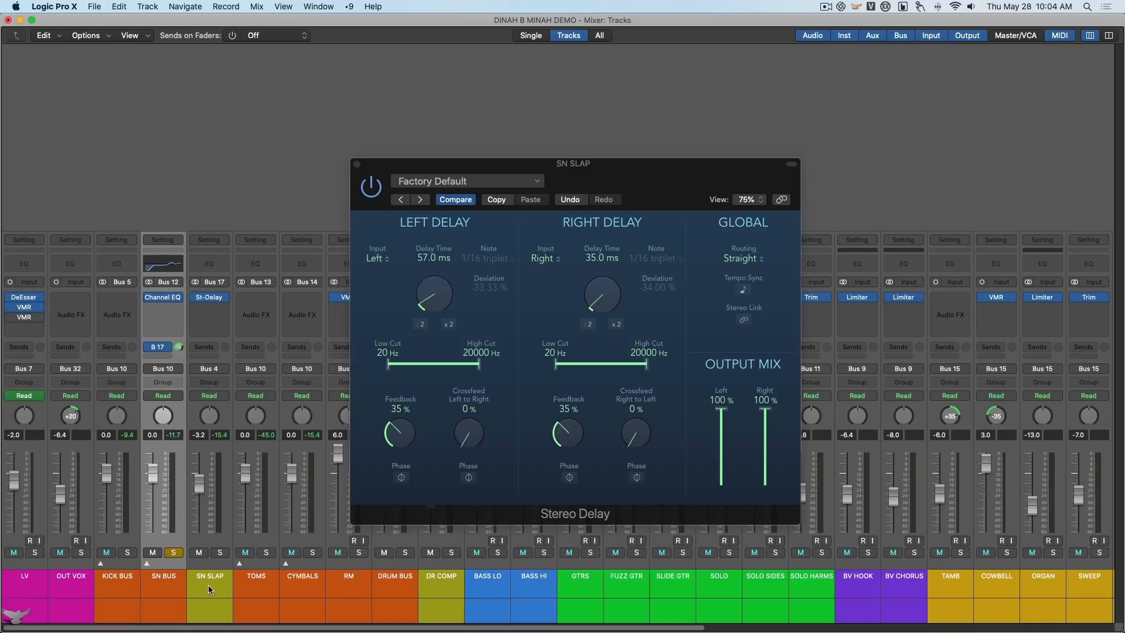
{"action": "left_click", "coordinate": [208, 585]}
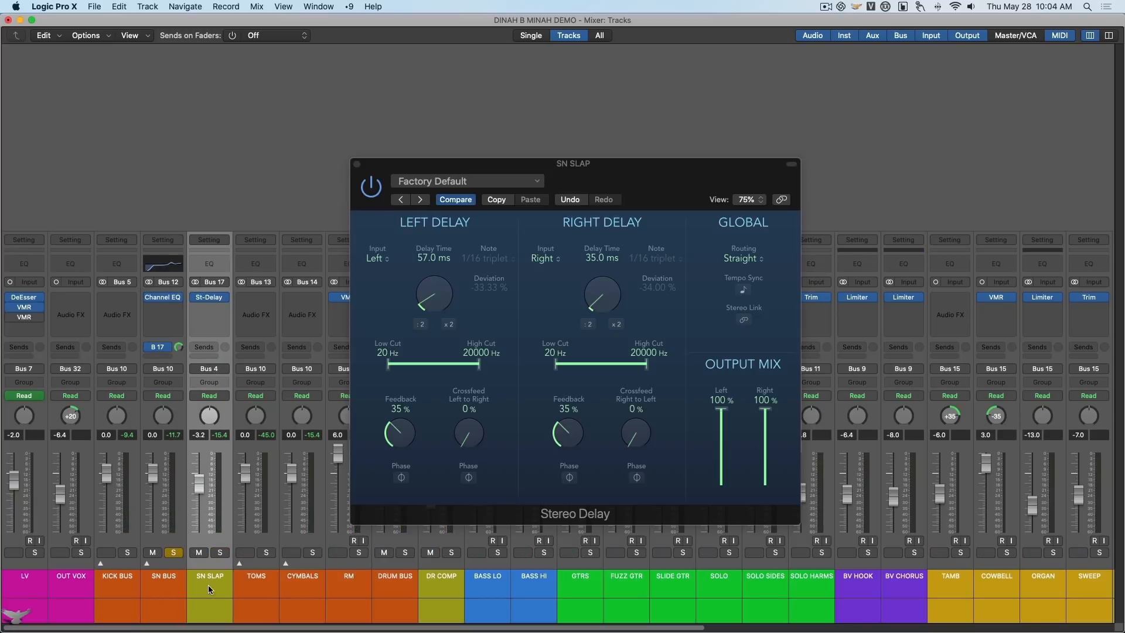
{"action": "left_click", "coordinate": [200, 553]}
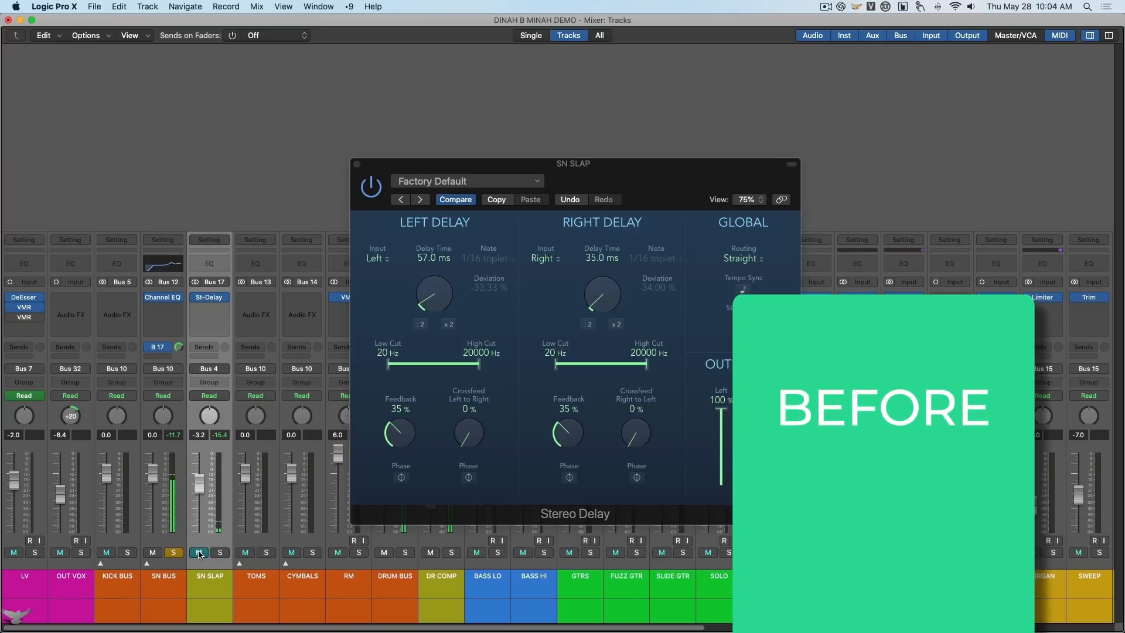
{"action": "left_click", "coordinate": [200, 553]}
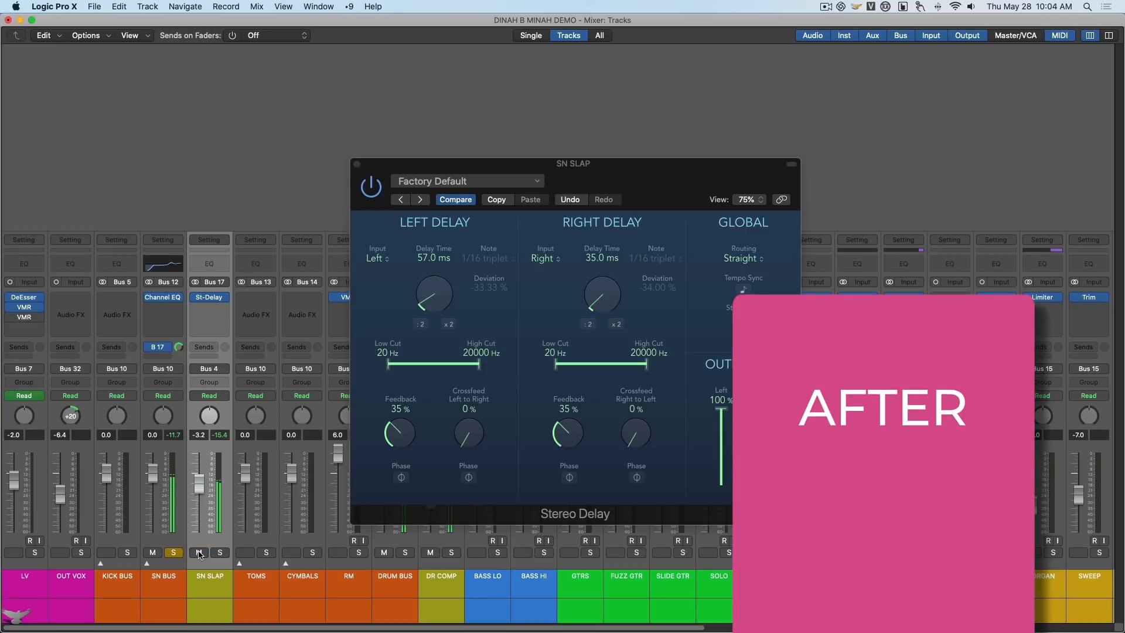
{"action": "left_click", "coordinate": [200, 553]}
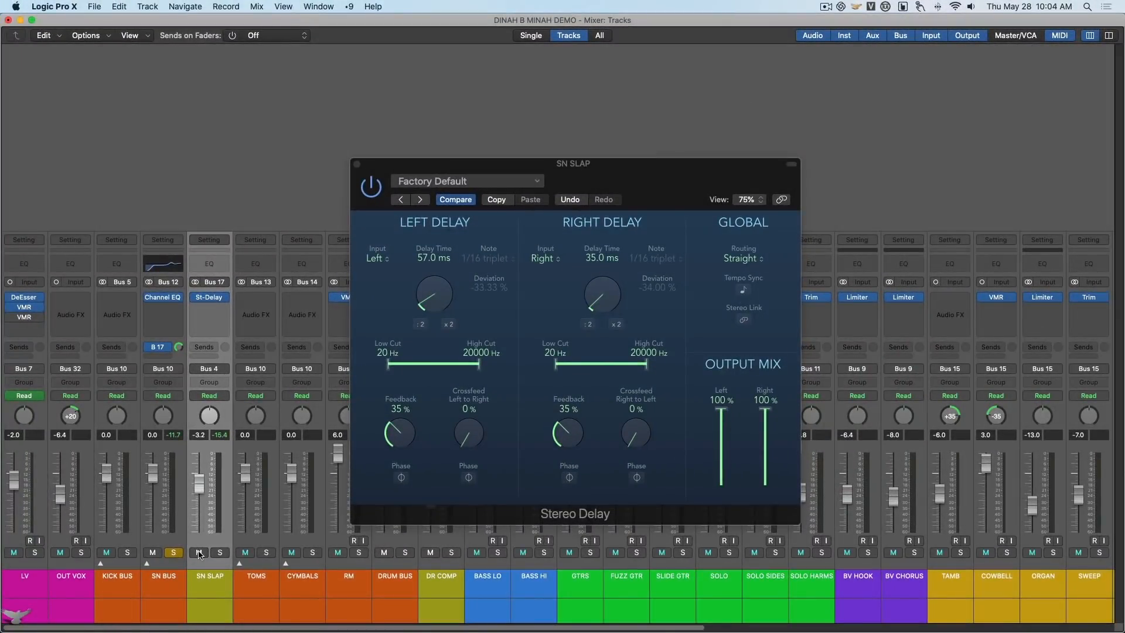
Try lowering the left delay's High Cut to 5000 Hz, restore it, and close the Stereo Delay window
{"action": "left_click", "coordinate": [479, 367]}
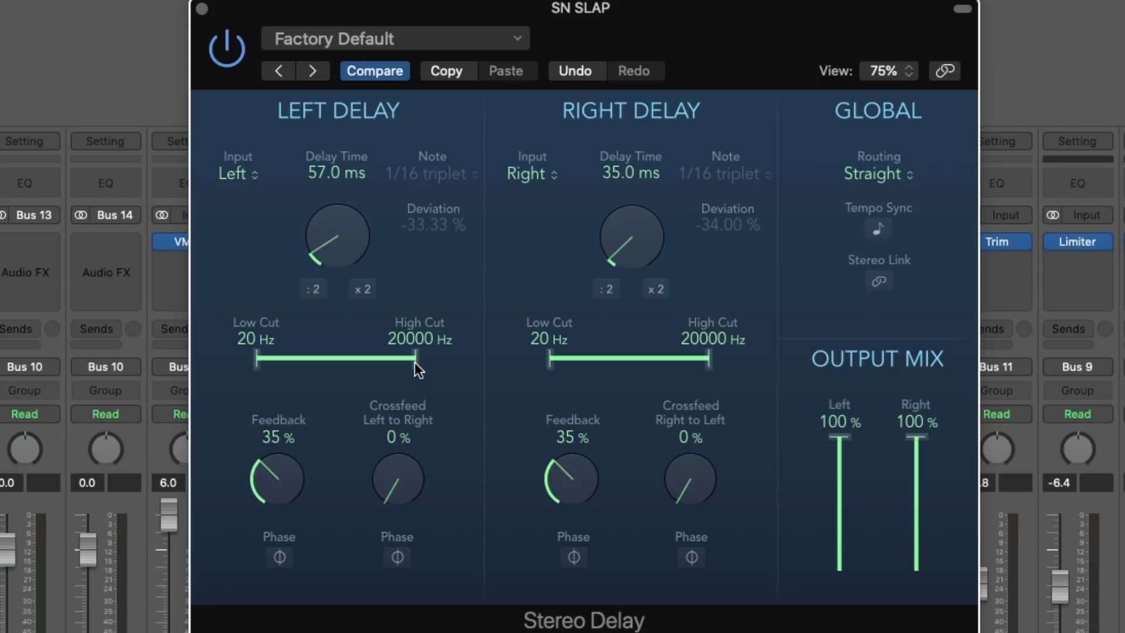
{"action": "left_click_drag", "start_coordinate": [414, 363], "coordinate": [383, 362]}
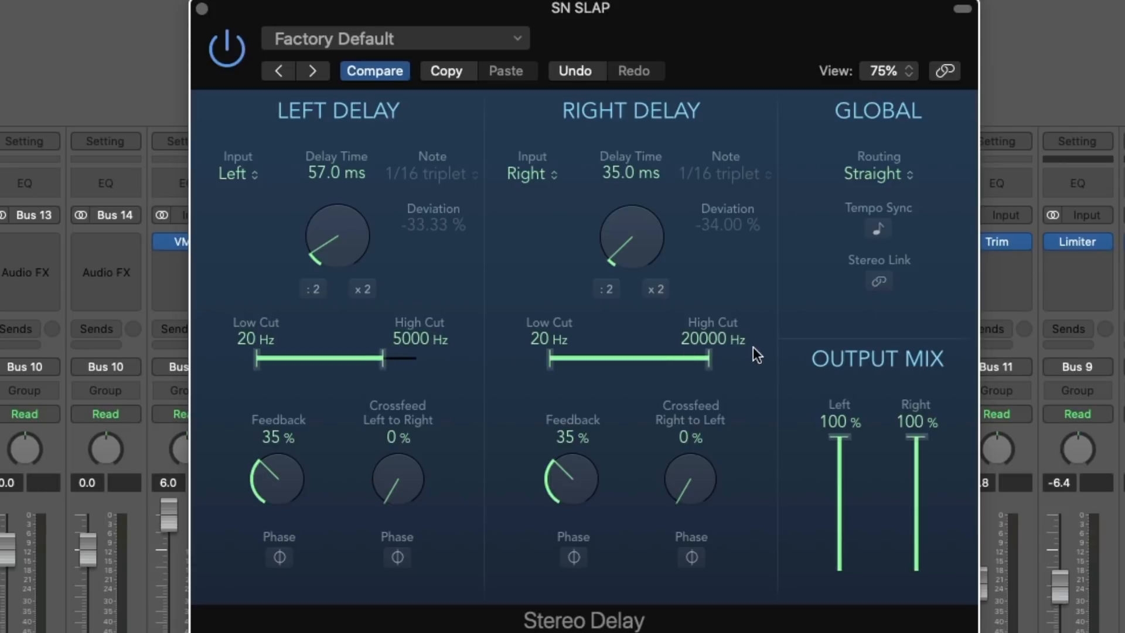
{"action": "mouse_move", "coordinate": [709, 362]}
{"action": "left_mouse_down"}
{"action": "mouse_move", "coordinate": [679, 360]}
{"action": "mouse_move", "coordinate": [709, 362]}
{"action": "left_mouse_up"}
{"action": "left_click_drag", "start_coordinate": [385, 361], "coordinate": [416, 362]}
{"action": "left_click", "coordinate": [202, 9]}
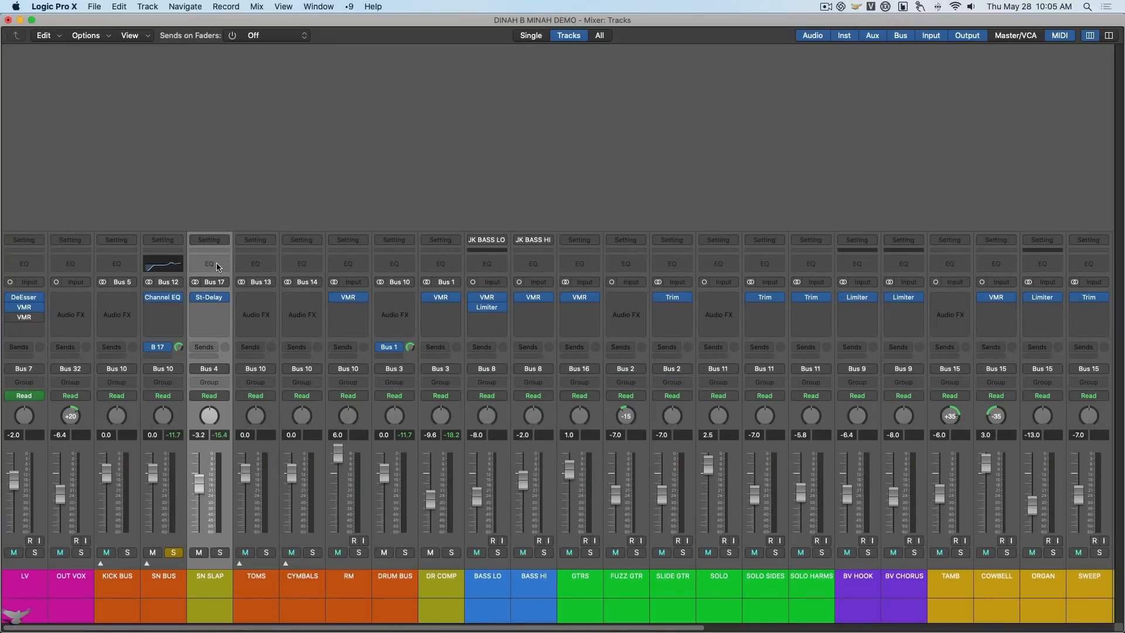
Add a Channel EQ to SN SLAP and cut the highs with a high shelf at 3020 Hz, -9.7 dB
{"action": "left_click", "coordinate": [210, 265]}
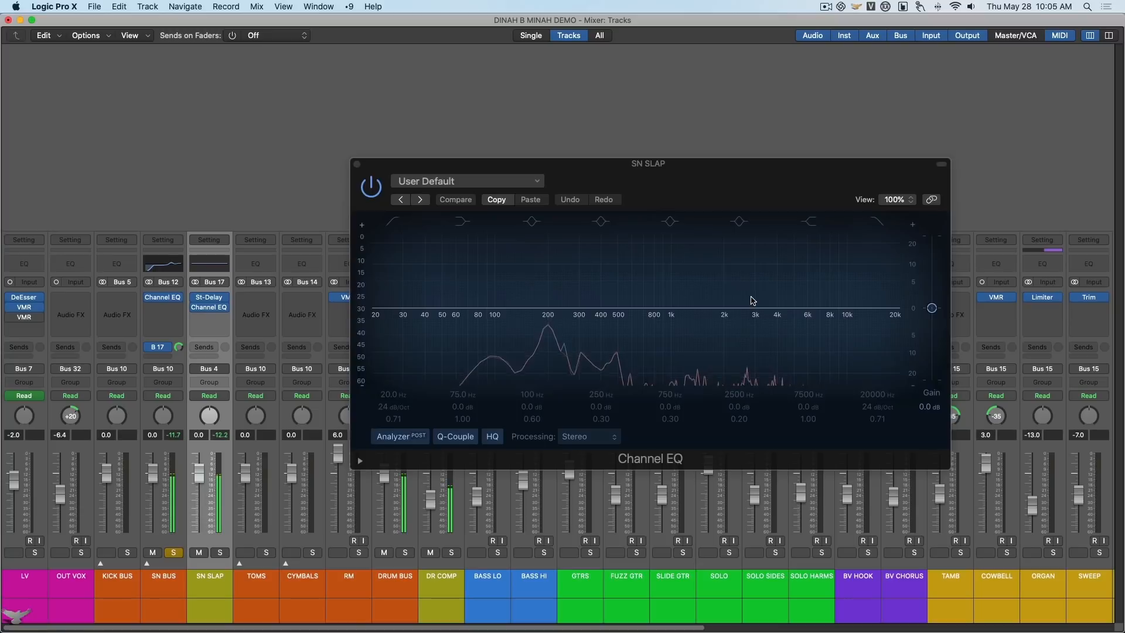
{"action": "left_click_drag", "start_coordinate": [777, 181], "coordinate": [736, 179]}
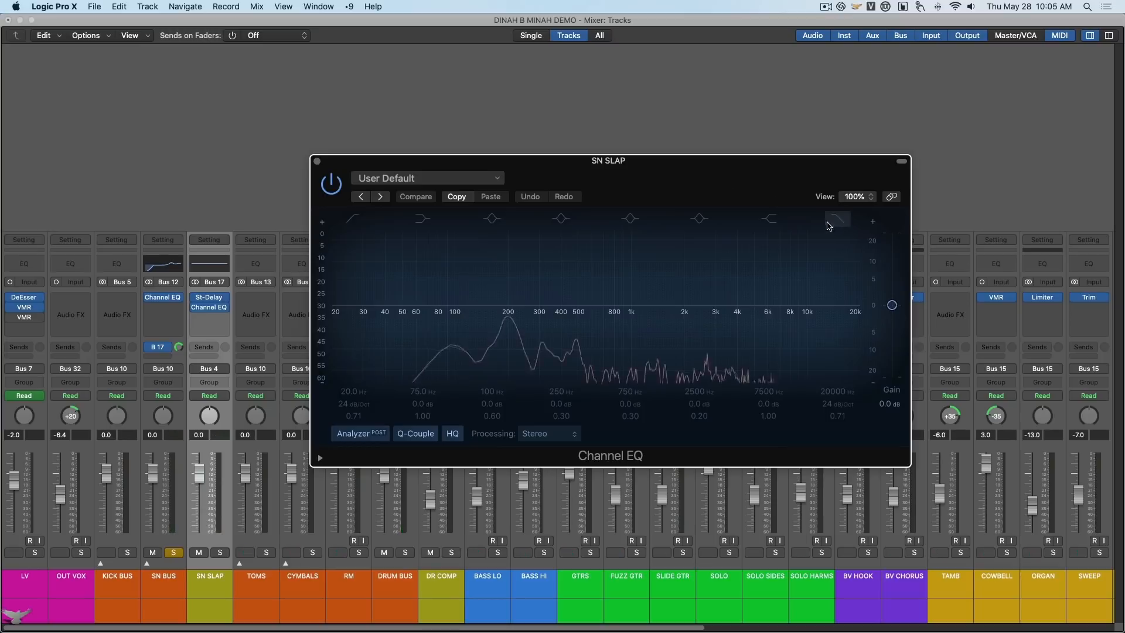
{"action": "left_click", "coordinate": [769, 219]}
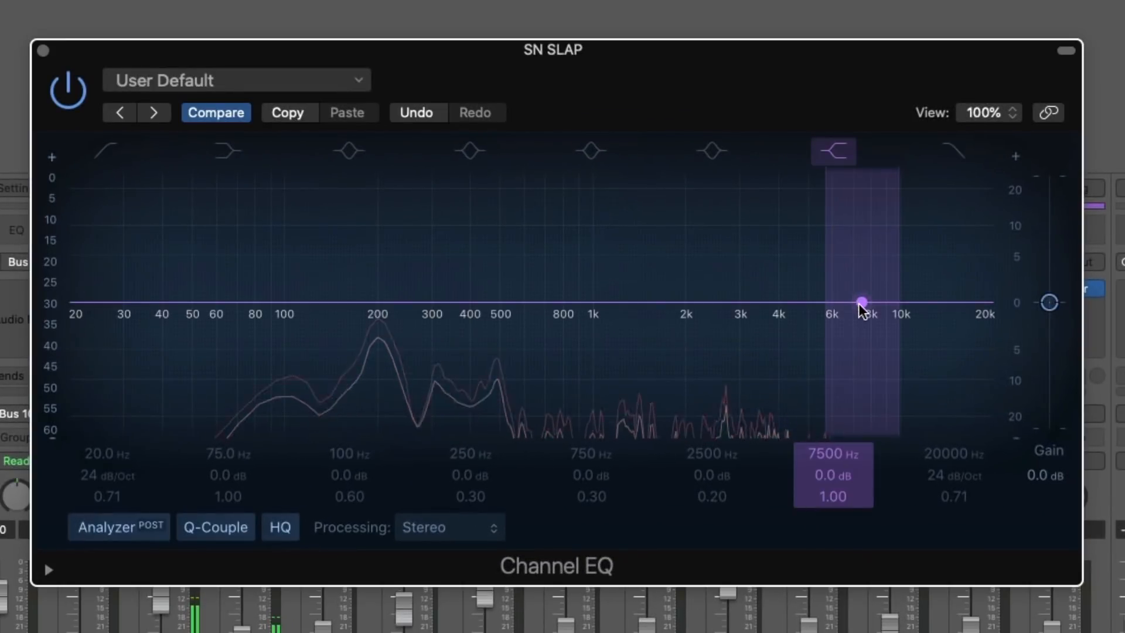
{"action": "left_click_drag", "start_coordinate": [859, 303], "coordinate": [736, 353]}
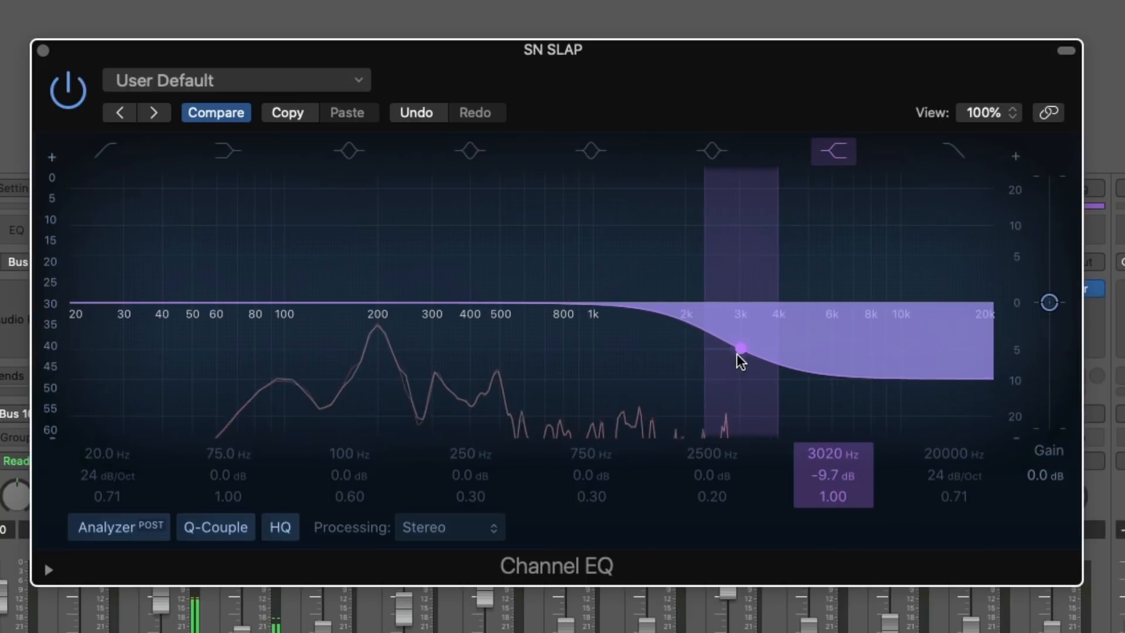
Switch the Channel EQ's high shelf off and on repeatedly to compare the slap delay's brightness
{"action": "left_click", "coordinate": [833, 150]}
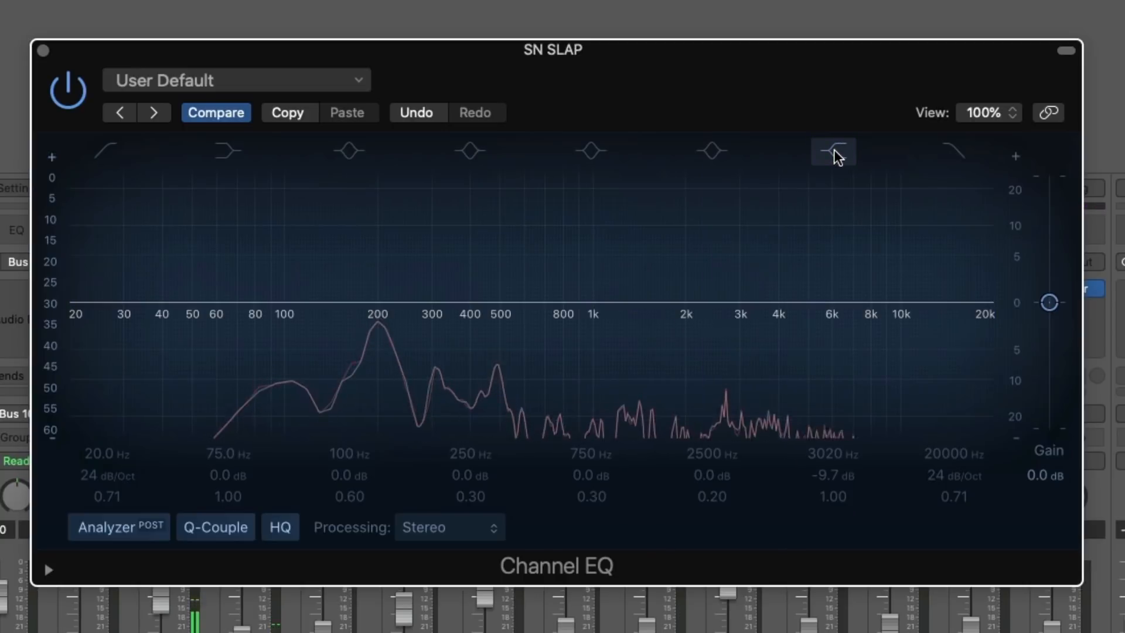
{"action": "left_click", "coordinate": [835, 152]}
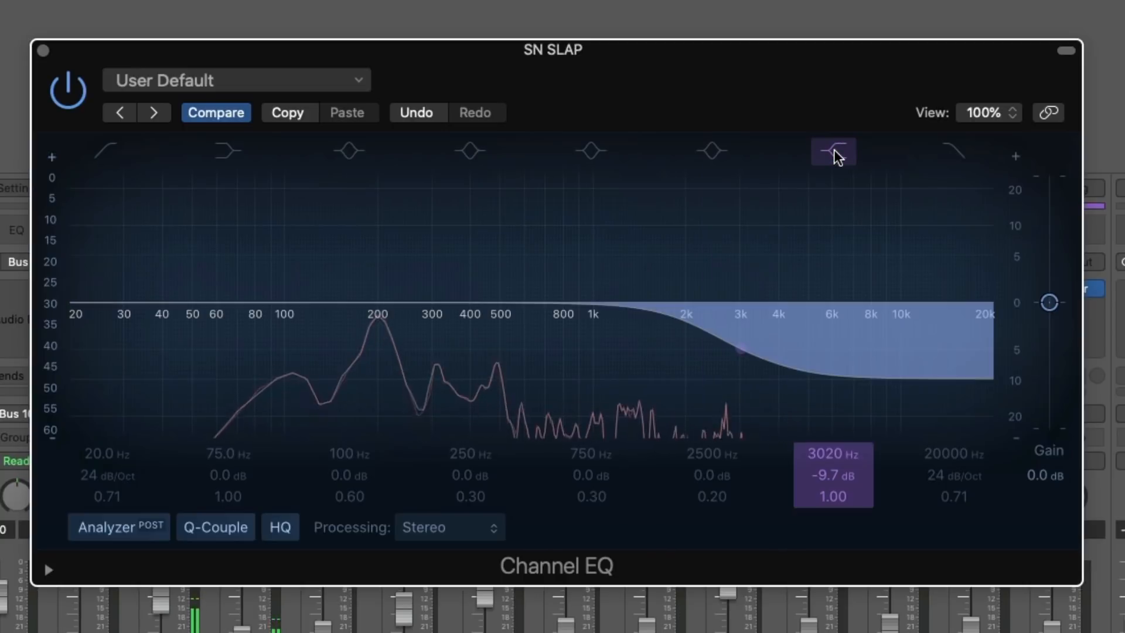
{"action": "left_click", "coordinate": [834, 151]}
{"action": "left_click", "coordinate": [834, 151]}
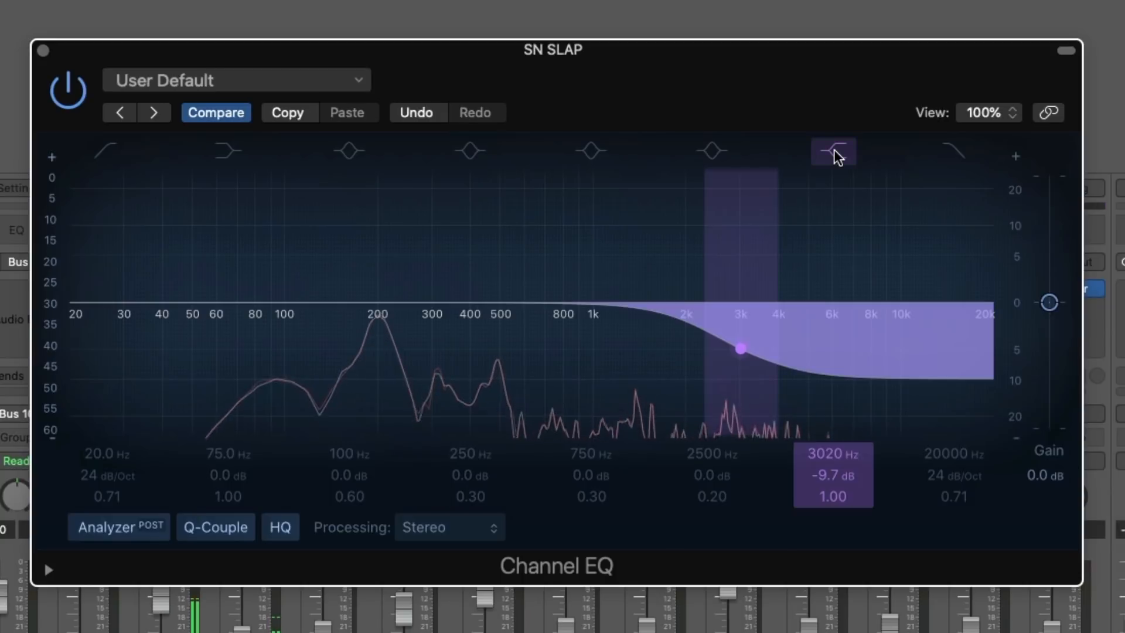
{"action": "left_click", "coordinate": [834, 151]}
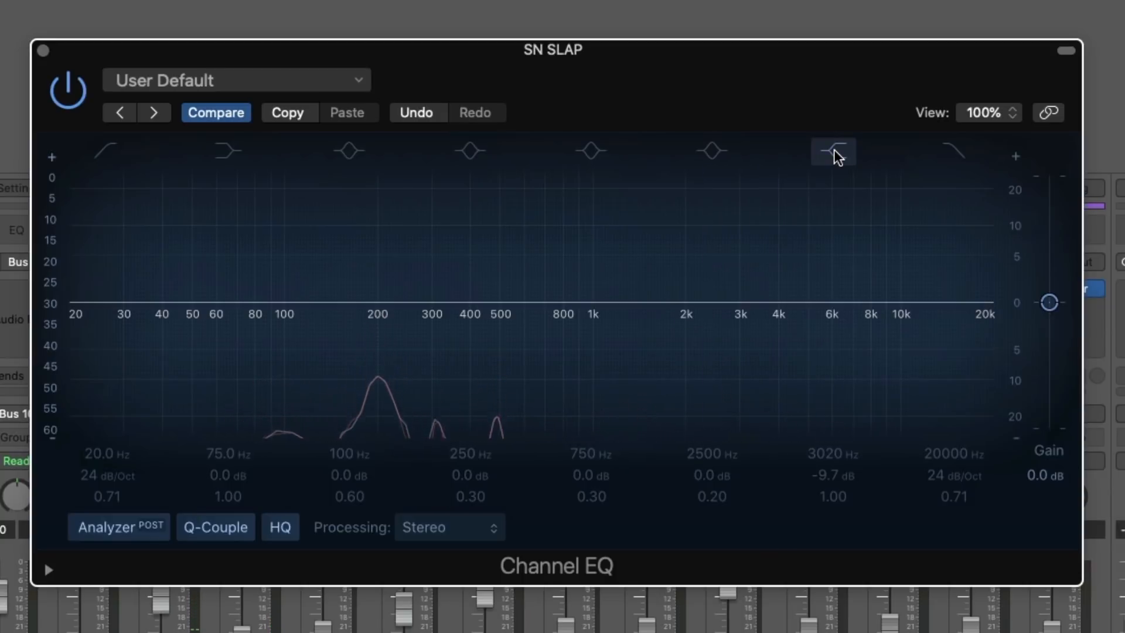
Play the mix and compare the snare slap with and without the Channel EQ's 3020 Hz high shelf, leaving the shelf on
{"action": "key", "text": "space"}
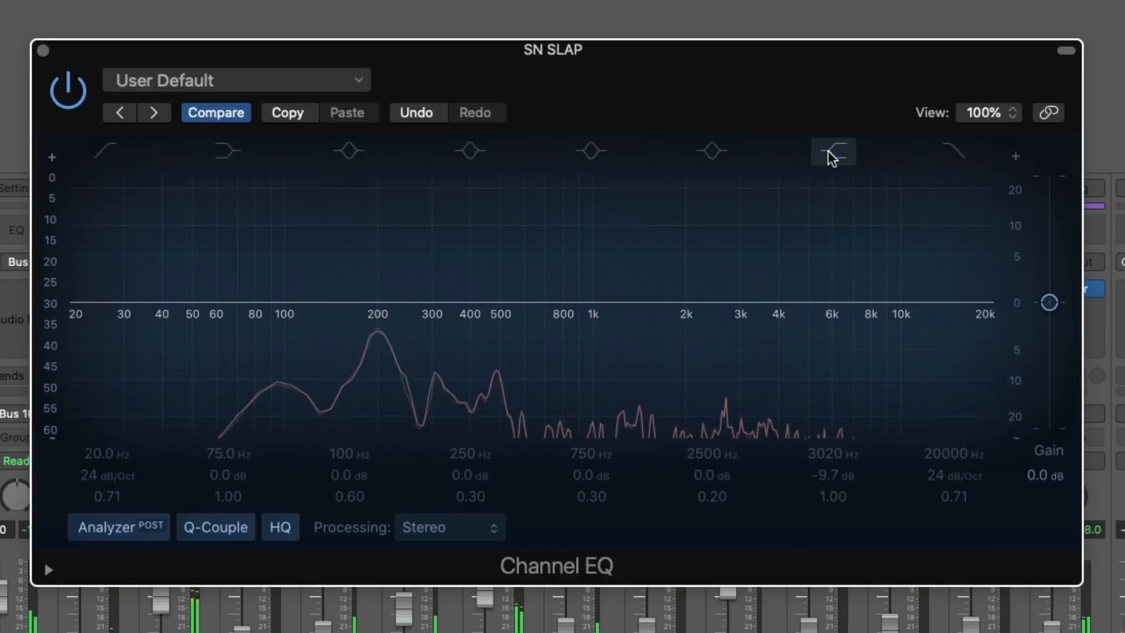
{"action": "left_click", "coordinate": [832, 154]}
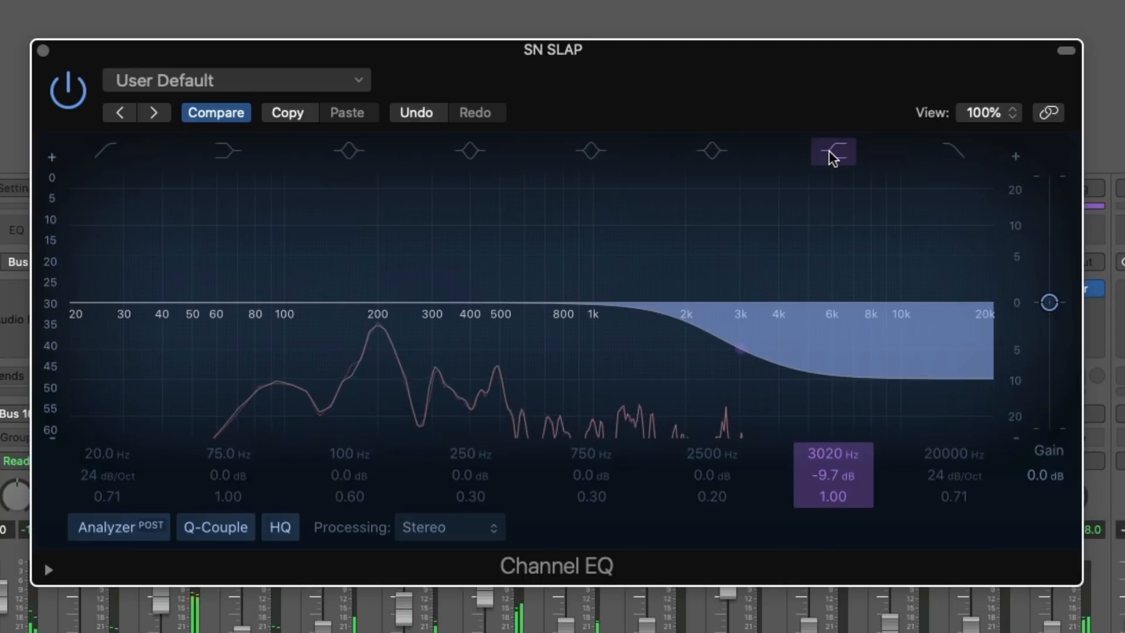
{"action": "left_click", "coordinate": [831, 157]}
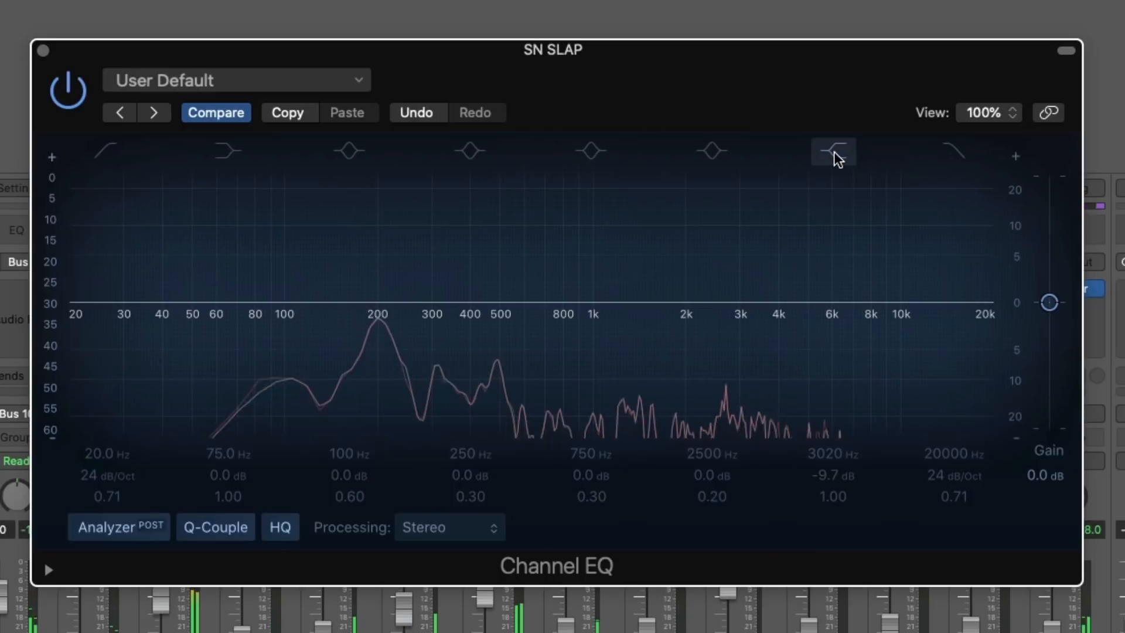
{"action": "left_click", "coordinate": [837, 156]}
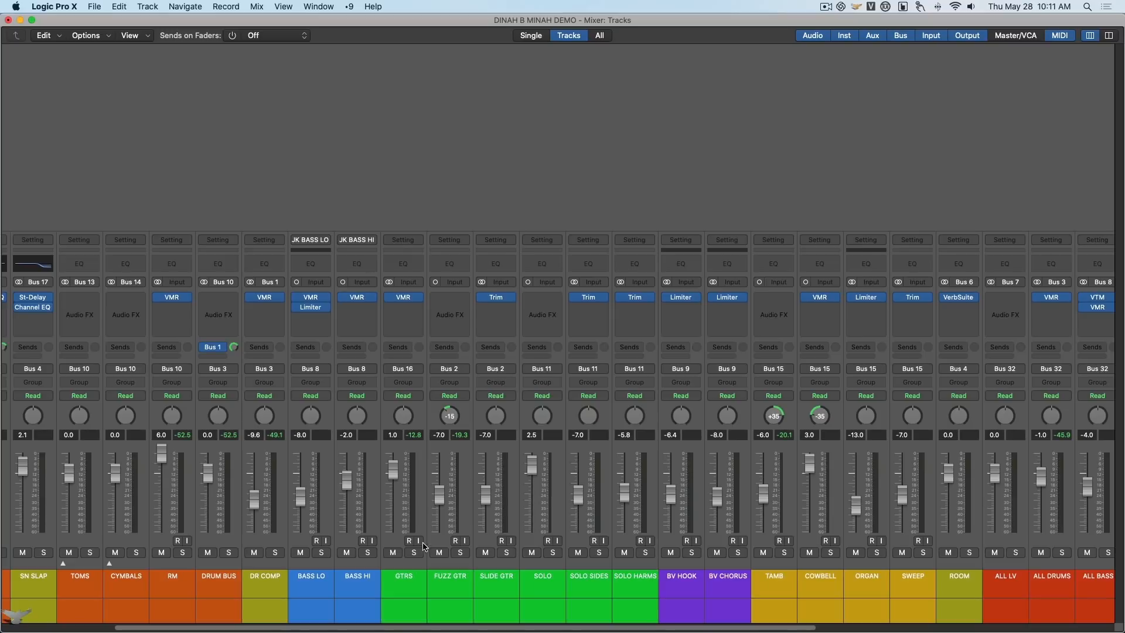
Add a send from the GTRS channel to Bus 18 and name the new aux GTR SLAP
{"action": "left_click", "coordinate": [405, 586]}
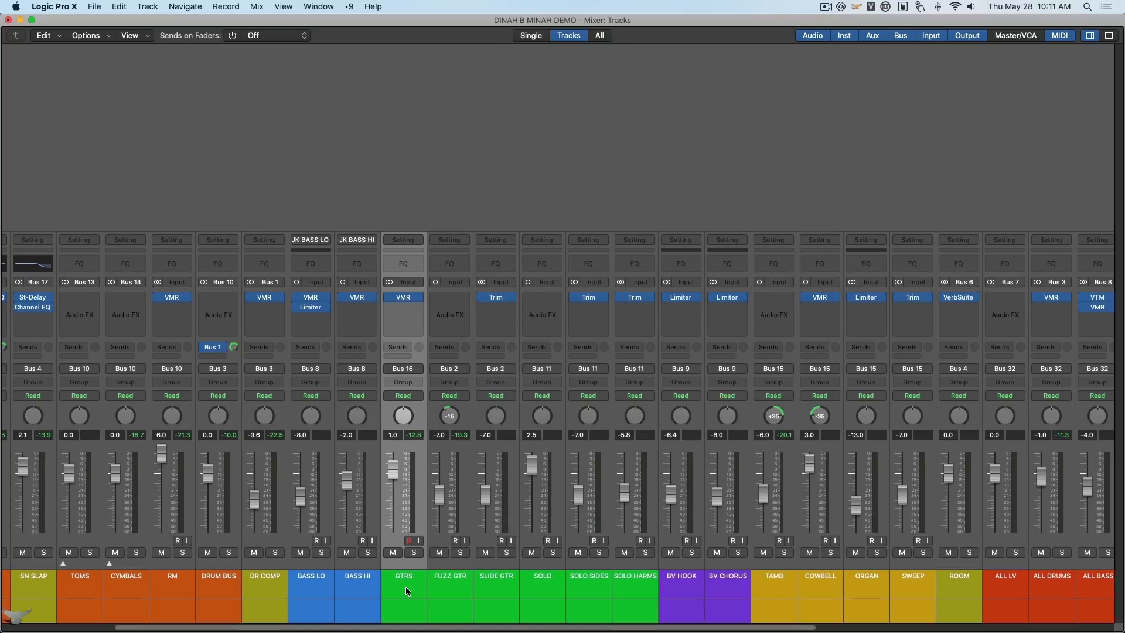
{"action": "left_click", "coordinate": [394, 347]}
{"action": "type", "text": "GTR SL"}
{"action": "type", "text": "AP"}
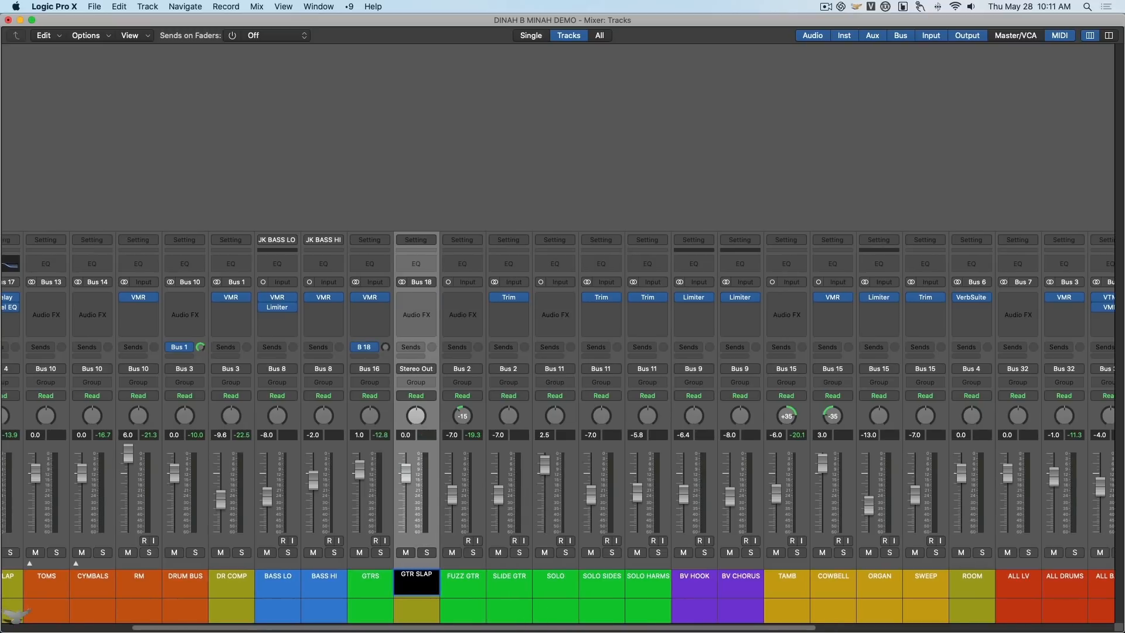
{"action": "key", "text": "Return"}
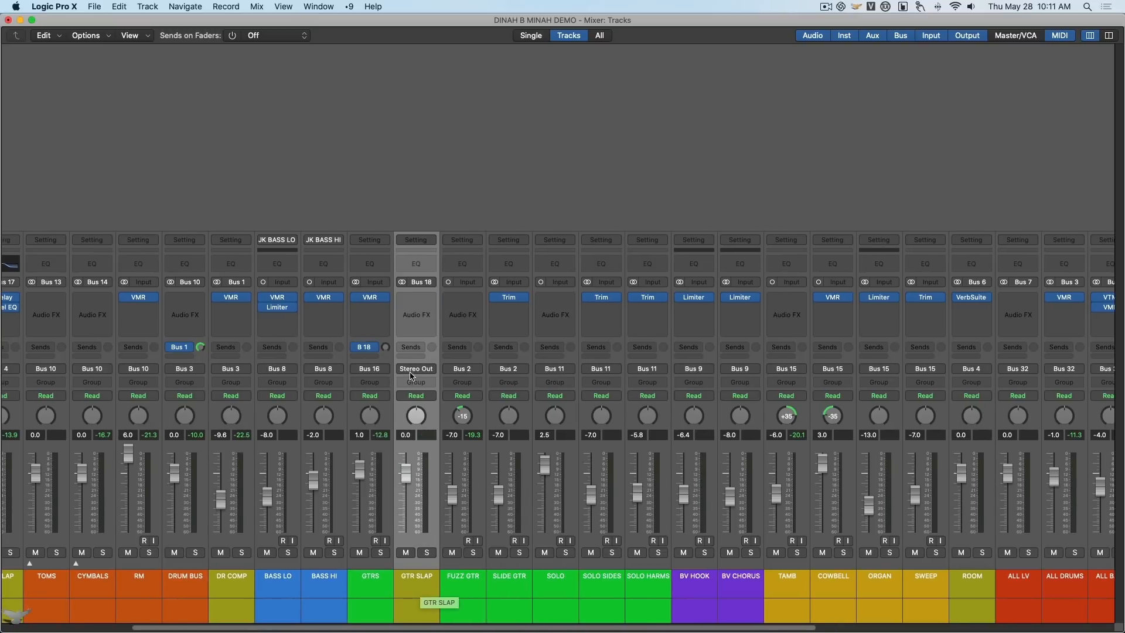
Route the GTR SLAP output to Bus 4 and bring the GTRS send up to its default level
{"action": "left_click", "coordinate": [417, 369]}
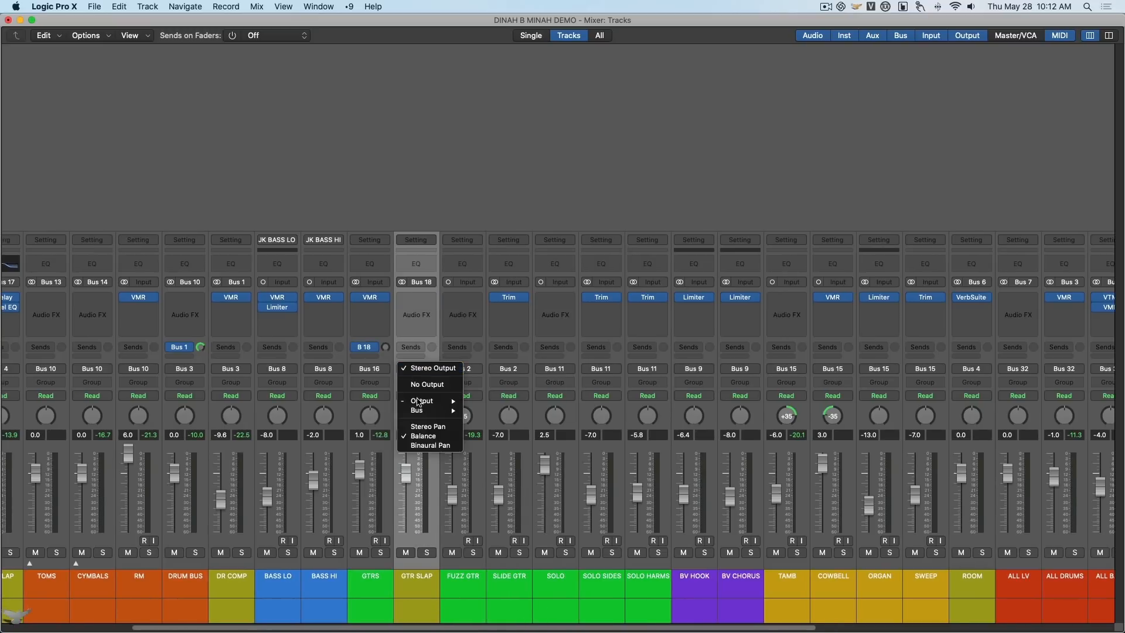
{"action": "mouse_move", "coordinate": [421, 416]}
{"action": "left_click", "coordinate": [486, 284]}
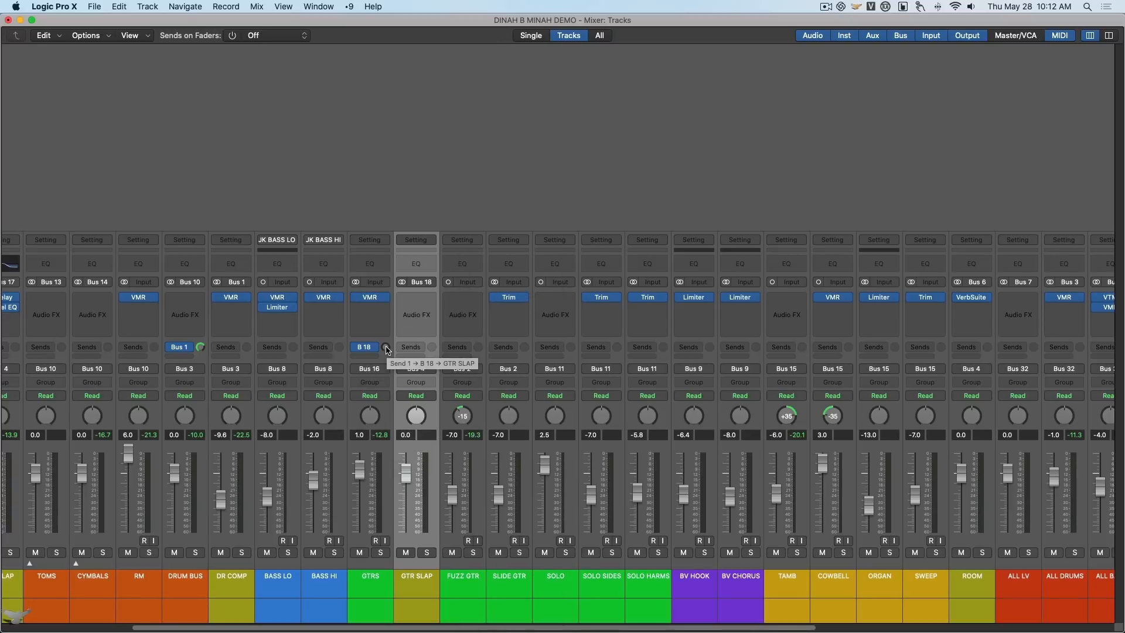
{"action": "left_click", "coordinate": [385, 347], "text": "alt"}
Insert the Echo delay plug-in on GTR SLAP and move its window clear of the channel strip
{"action": "left_click", "coordinate": [417, 301]}
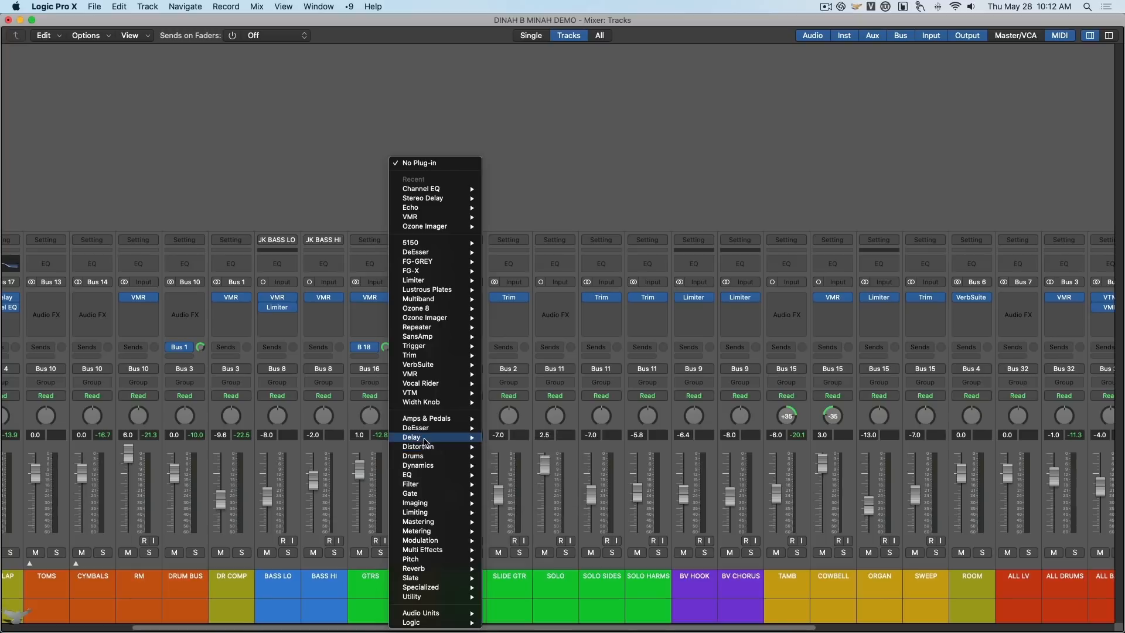
{"action": "mouse_move", "coordinate": [421, 437]}
{"action": "mouse_move", "coordinate": [505, 446]}
{"action": "left_click", "coordinate": [591, 447]}
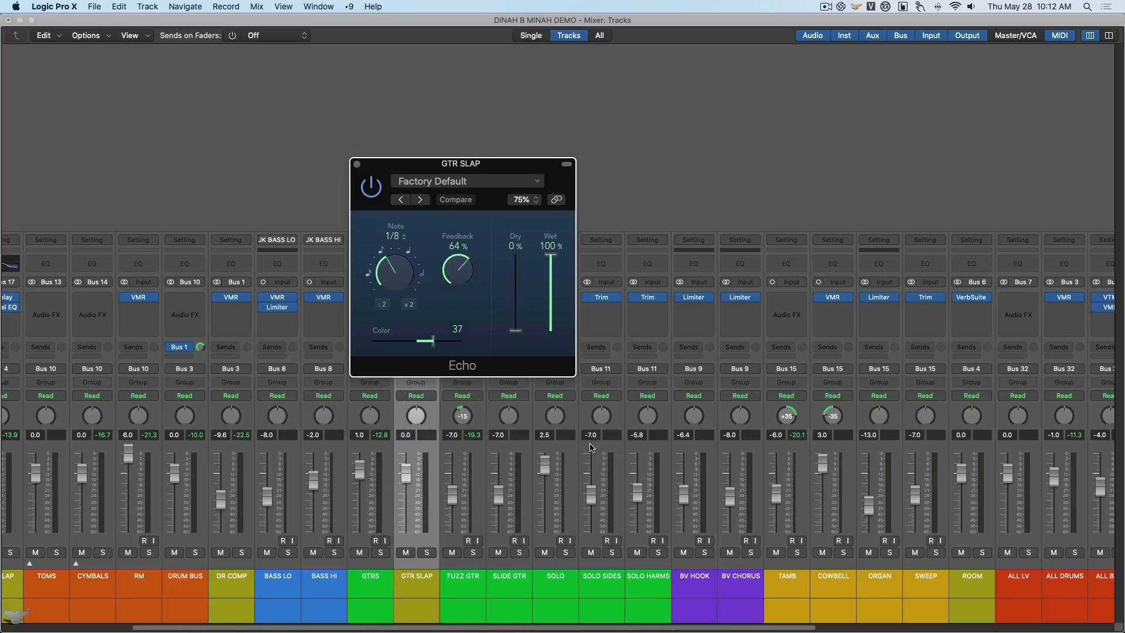
{"action": "left_click_drag", "start_coordinate": [472, 168], "coordinate": [583, 172]}
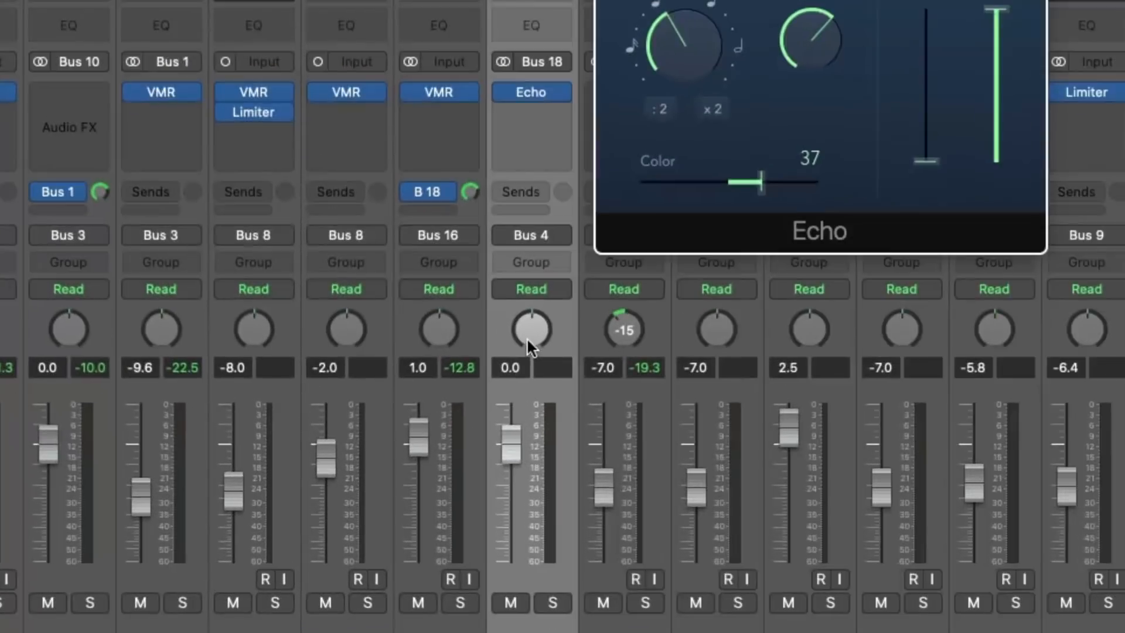
Pan GTR SLAP to +63 and switch the aux's input format to mono
{"action": "left_click_drag", "start_coordinate": [414, 419], "coordinate": [413, 408]}
{"action": "left_click_drag", "start_coordinate": [532, 330], "coordinate": [530, 287]}
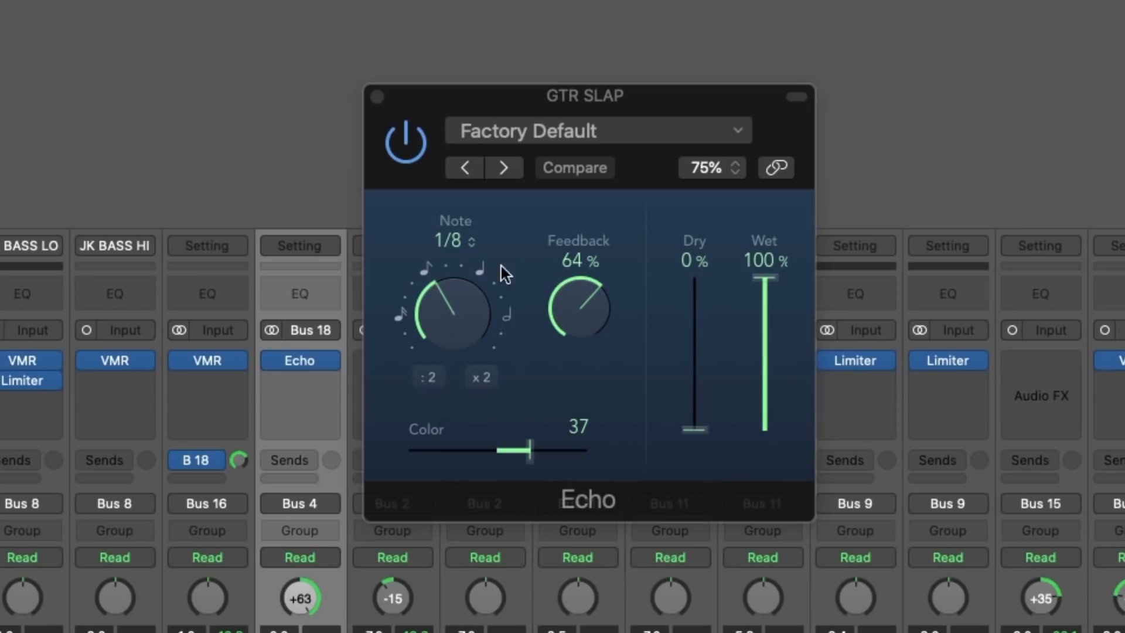
{"action": "left_click", "coordinate": [536, 352]}
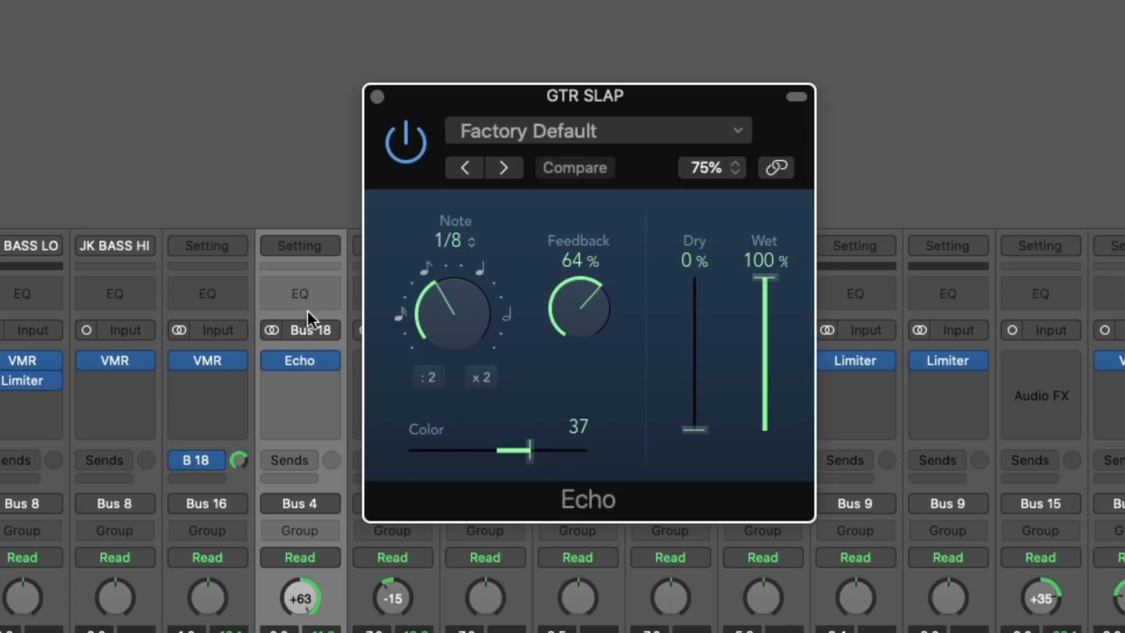
{"action": "left_click", "coordinate": [270, 330]}
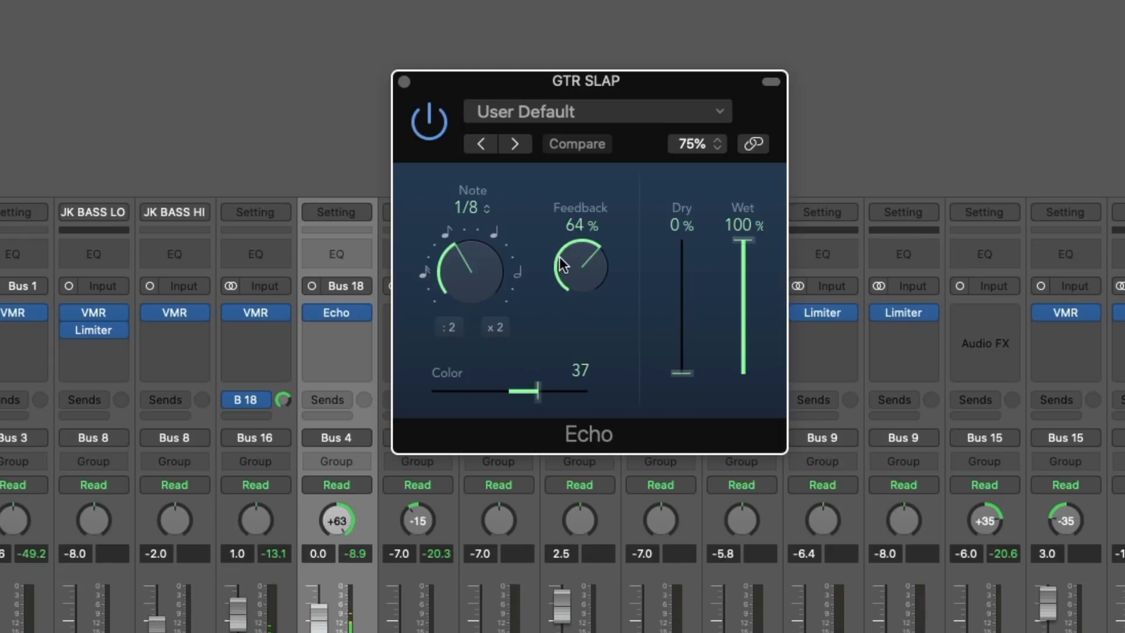
Set the Echo's feedback to 0% and shorten its note value to 1/32 dotted
{"action": "left_click_drag", "start_coordinate": [557, 274], "coordinate": [564, 459]}
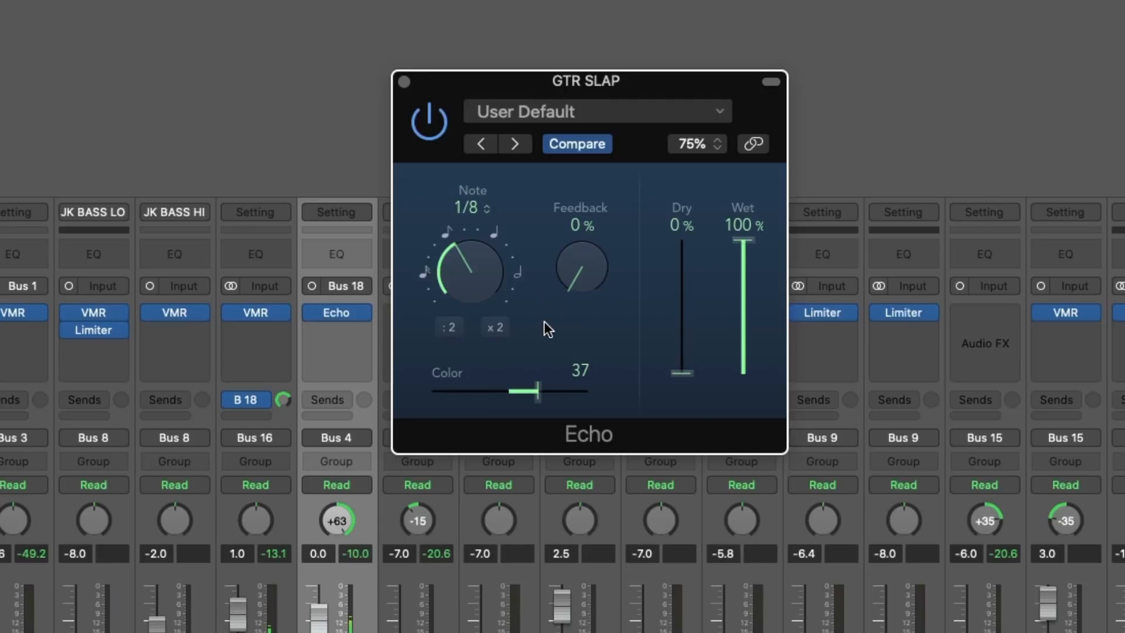
{"action": "left_click_drag", "start_coordinate": [459, 253], "coordinate": [458, 314]}
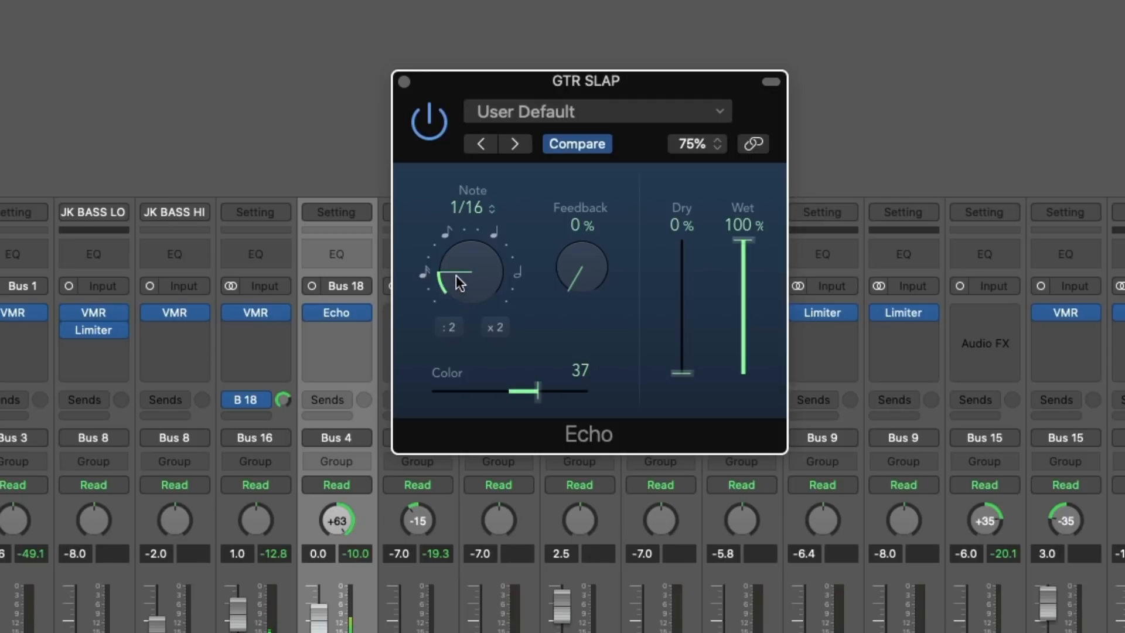
{"action": "left_click_drag", "start_coordinate": [456, 275], "coordinate": [457, 290]}
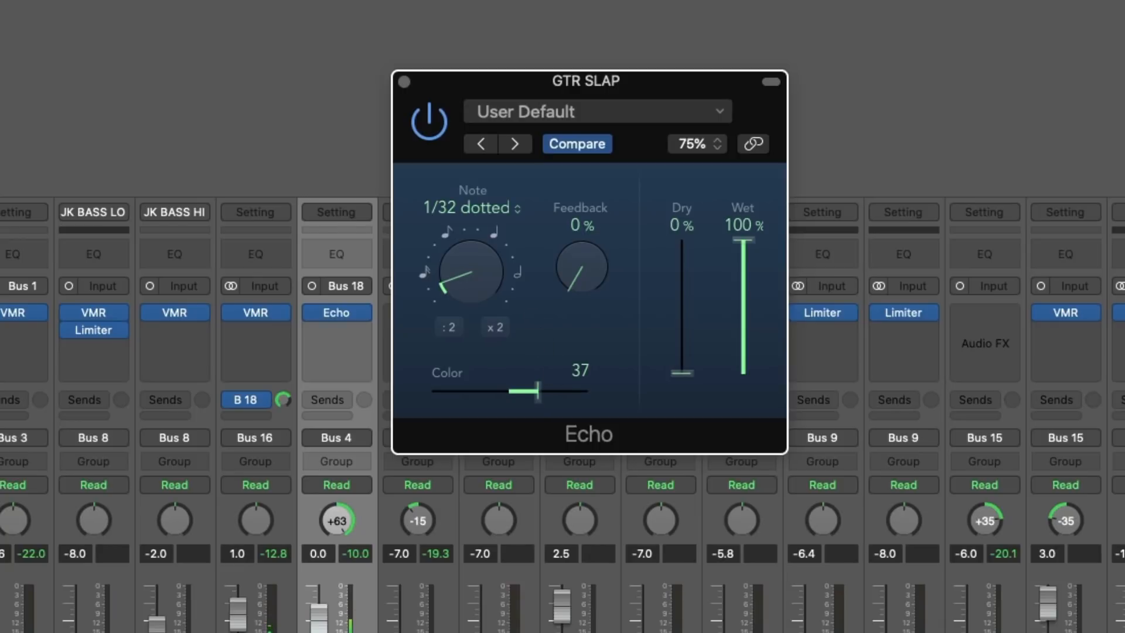
Change the Echo's note value to 1/16 triplet and lower the GTR SLAP fader to about -8.6 dB
{"action": "left_click_drag", "start_coordinate": [322, 625], "coordinate": [322, 632]}
{"action": "left_click_drag", "start_coordinate": [469, 284], "coordinate": [470, 329]}
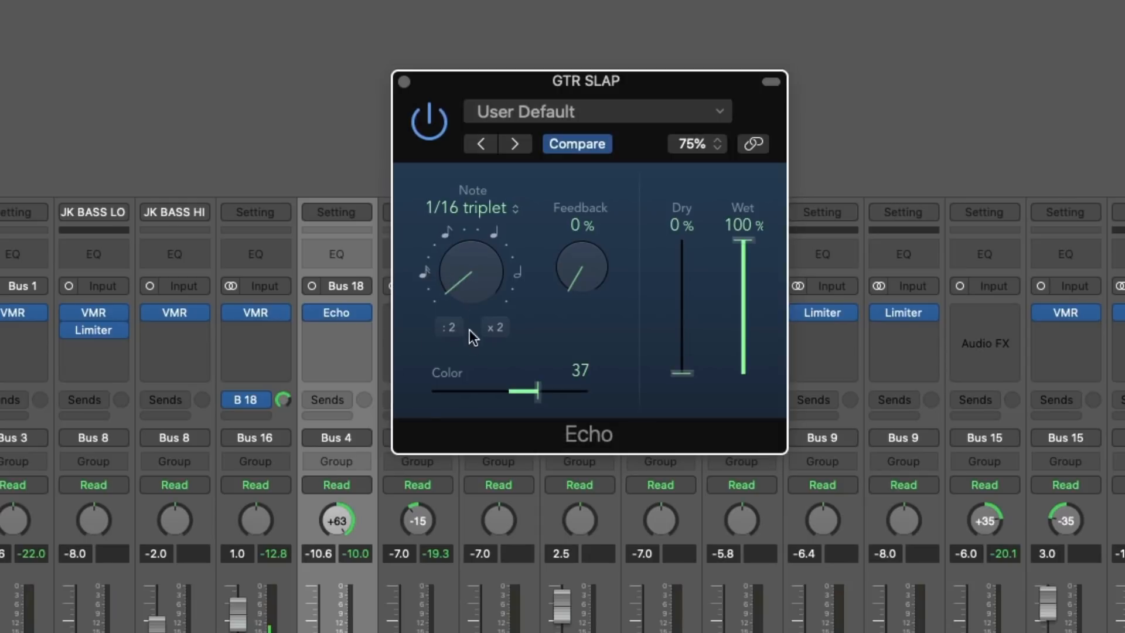
{"action": "left_click_drag", "start_coordinate": [320, 632], "coordinate": [320, 632]}
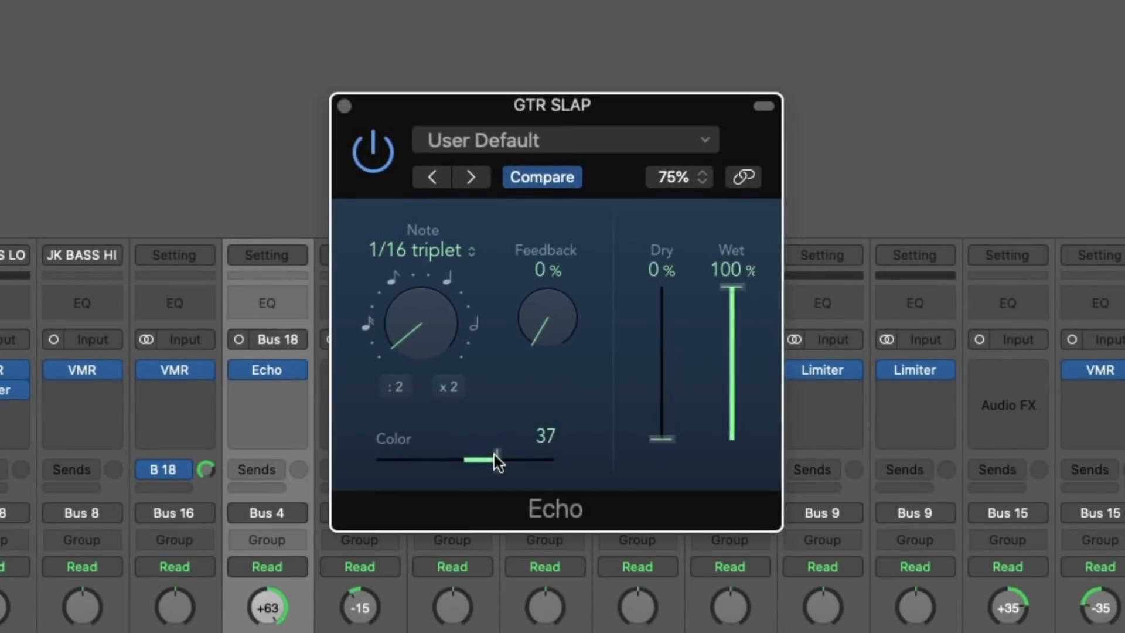
Darken the guitar slap by setting the Echo's Color to -58
{"action": "left_click_drag", "start_coordinate": [526, 350], "coordinate": [481, 353]}
{"action": "left_click_drag", "start_coordinate": [414, 461], "coordinate": [409, 461]}
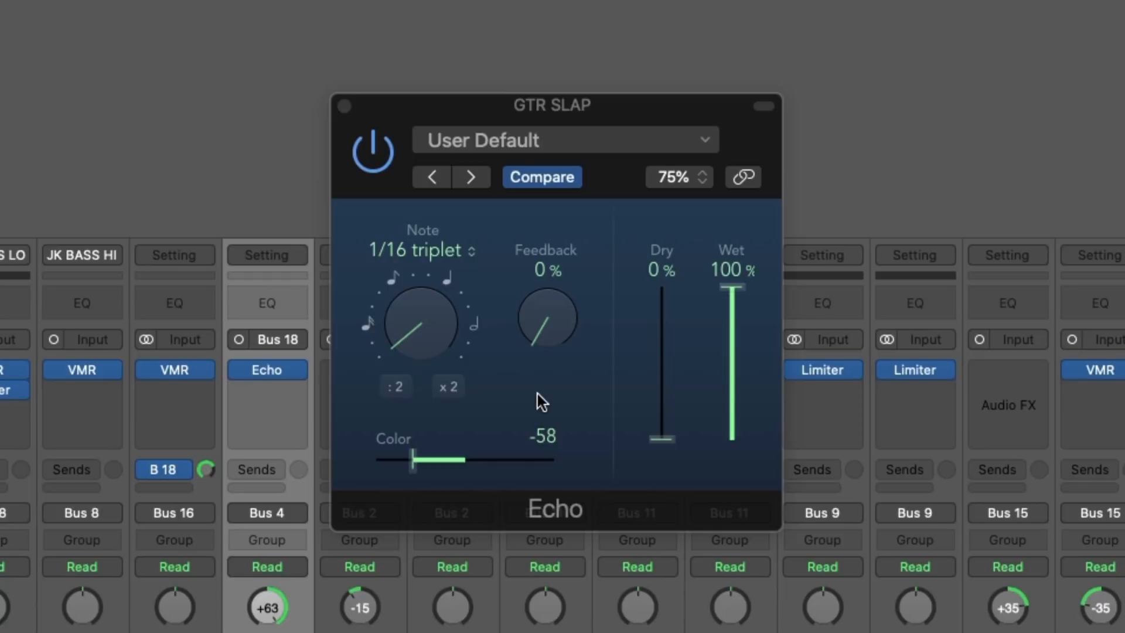
Bypass and re-enable the Echo on GTR SLAP repeatedly to compare the guitar before and after
{"action": "left_click", "coordinate": [389, 111]}
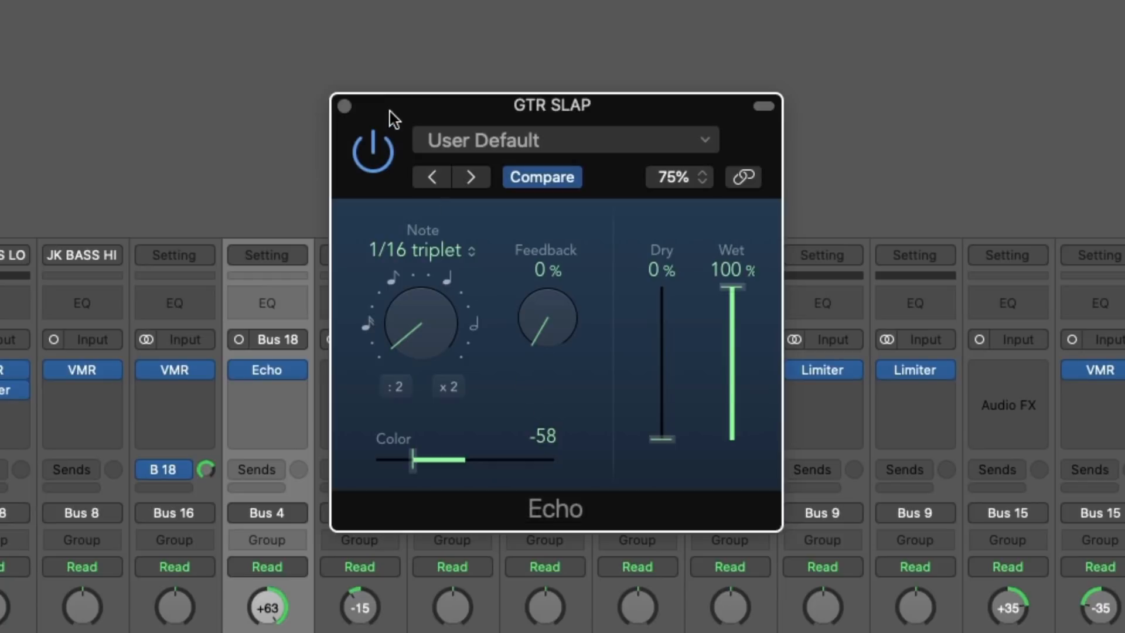
{"action": "left_click", "coordinate": [376, 154]}
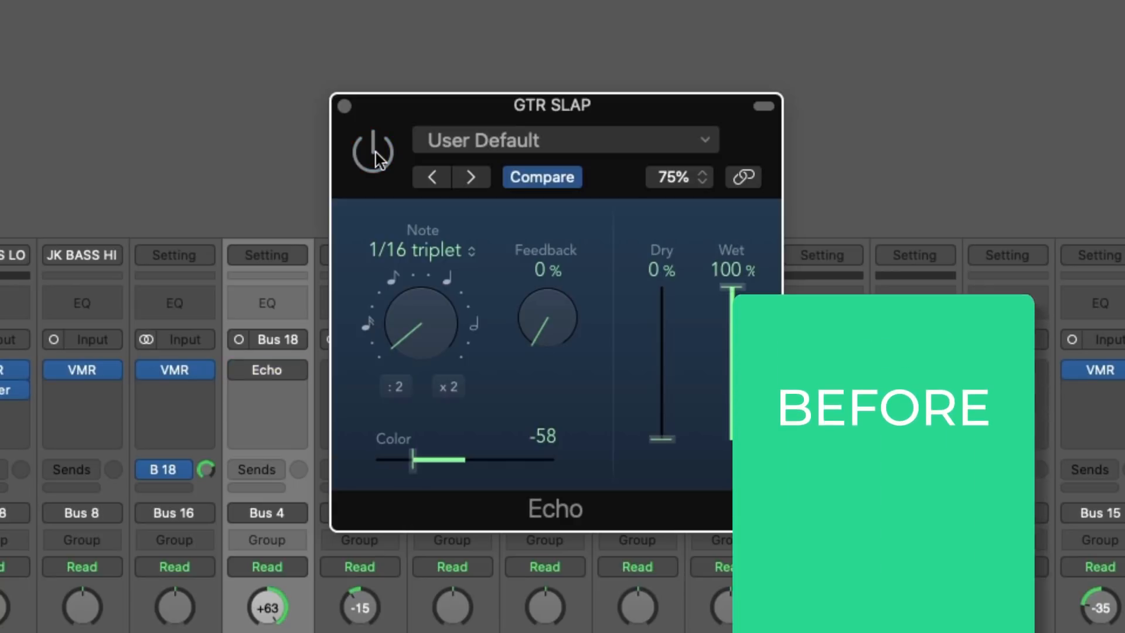
{"action": "left_click", "coordinate": [375, 153]}
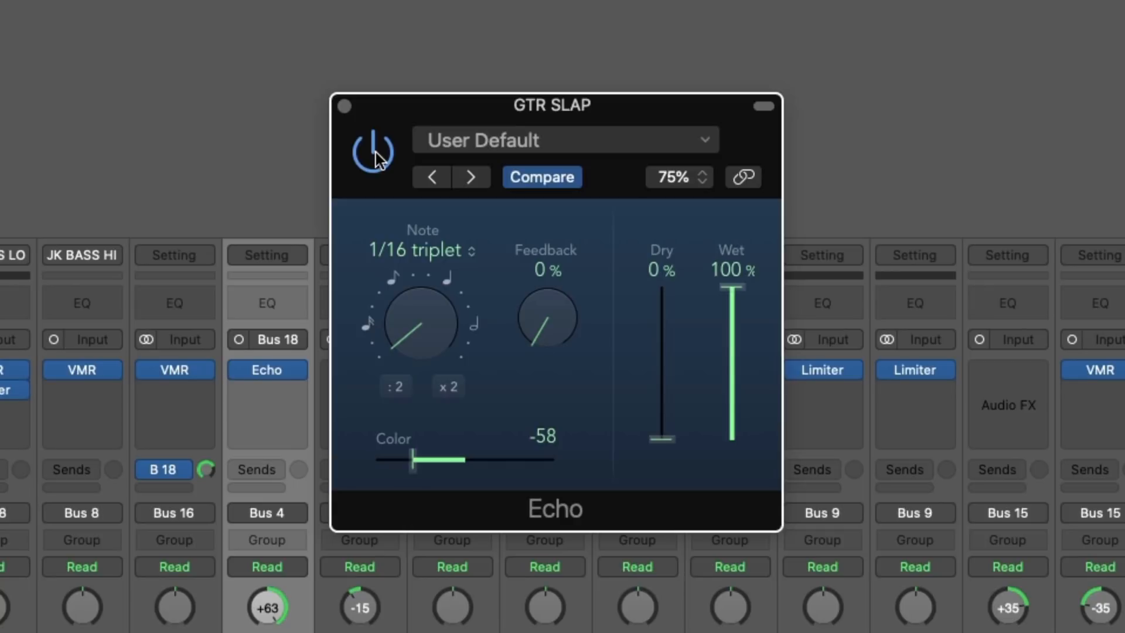
{"action": "left_click", "coordinate": [374, 153]}
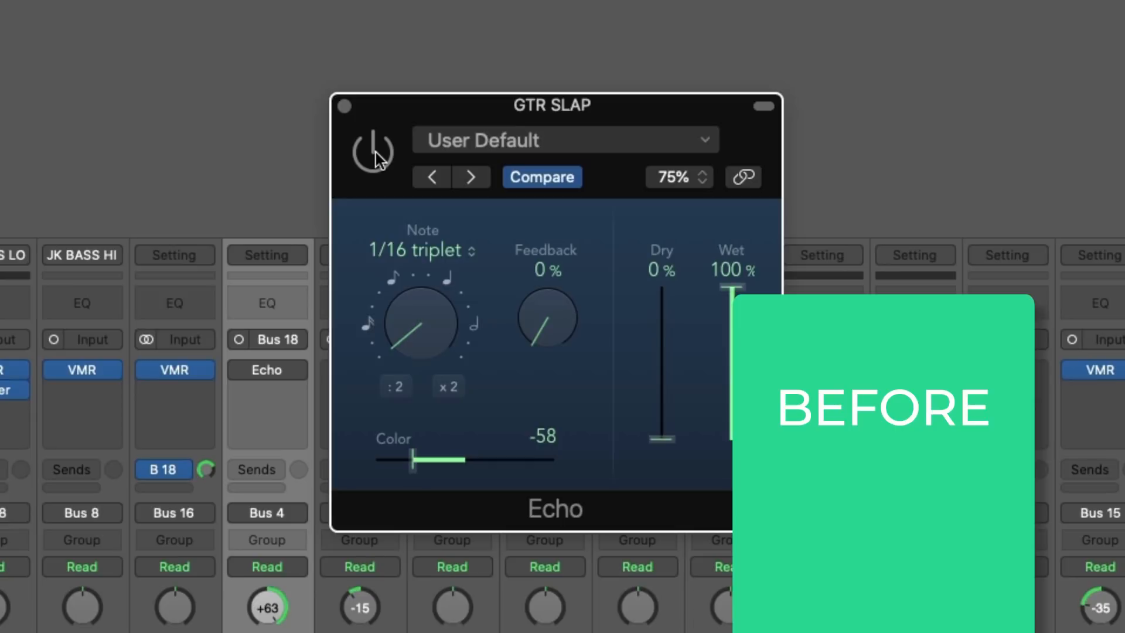
{"action": "left_click", "coordinate": [375, 153]}
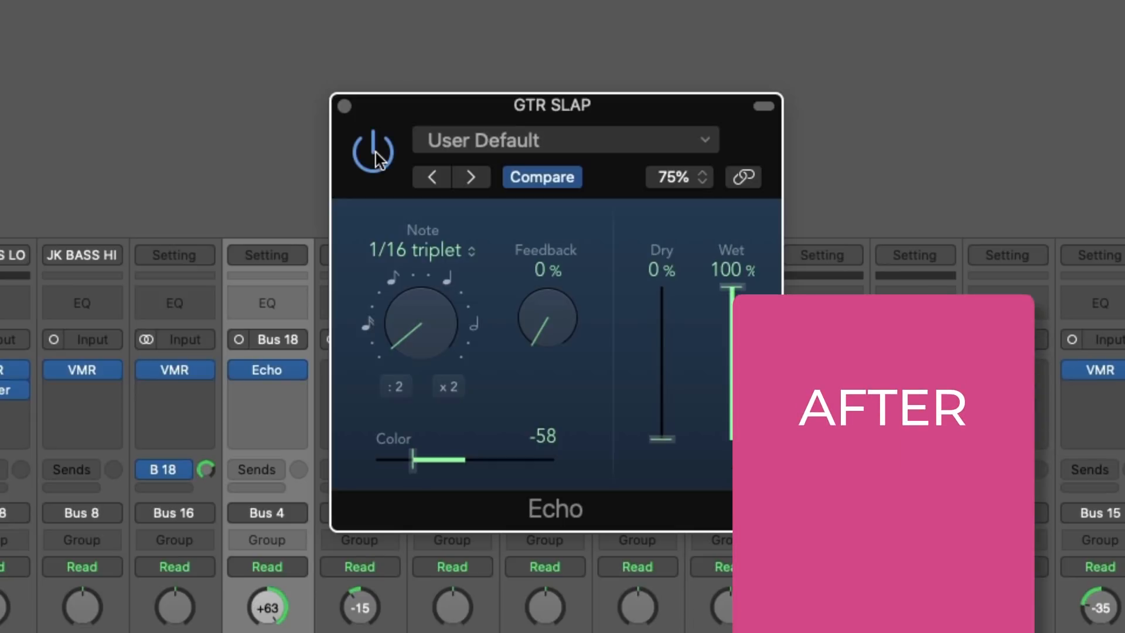
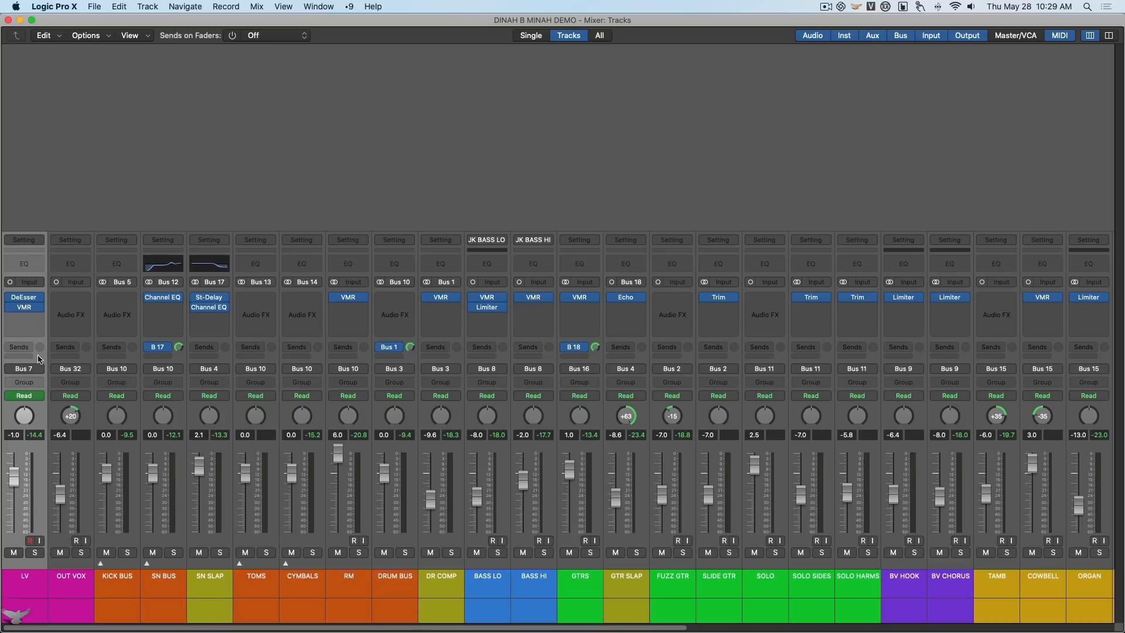
Add a send from the LV channel to Bus 19 and name the new aux LV DLY
{"action": "left_click", "coordinate": [13, 349]}
{"action": "mouse_move", "coordinate": [27, 361]}
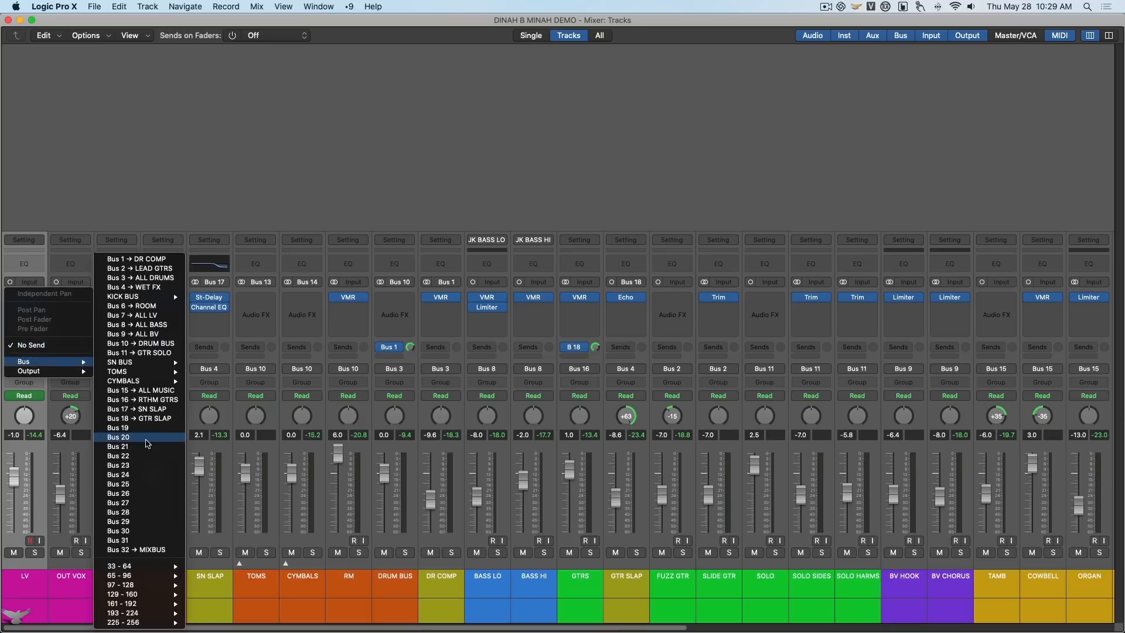
{"action": "left_click", "coordinate": [146, 439]}
{"action": "double_click", "coordinate": [151, 537]}
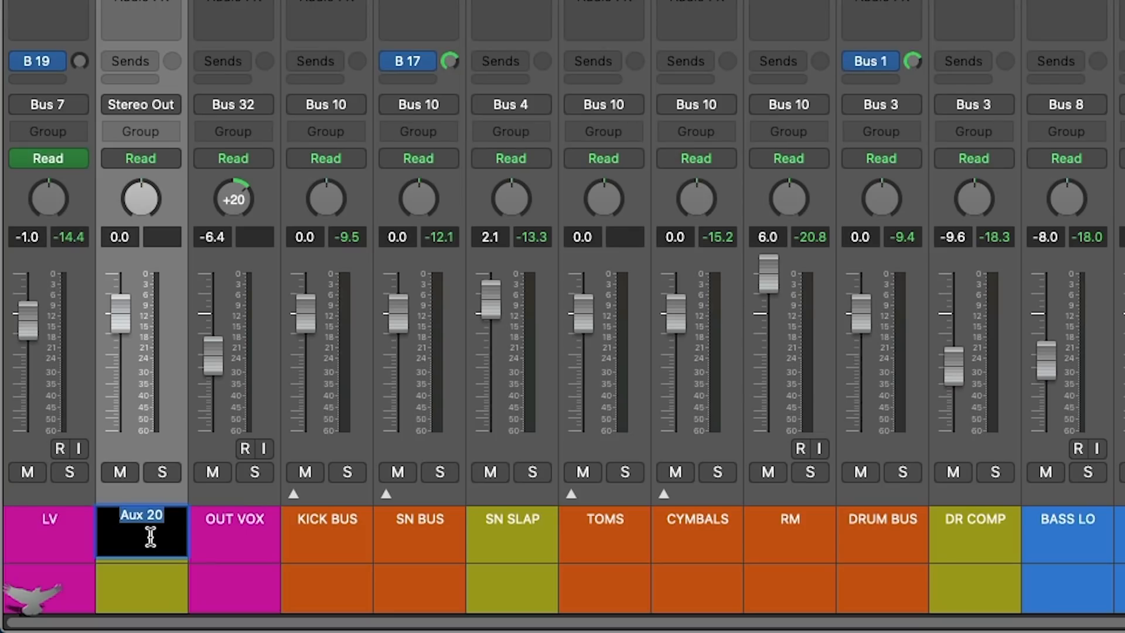
{"action": "type", "text": "LV DLY"}
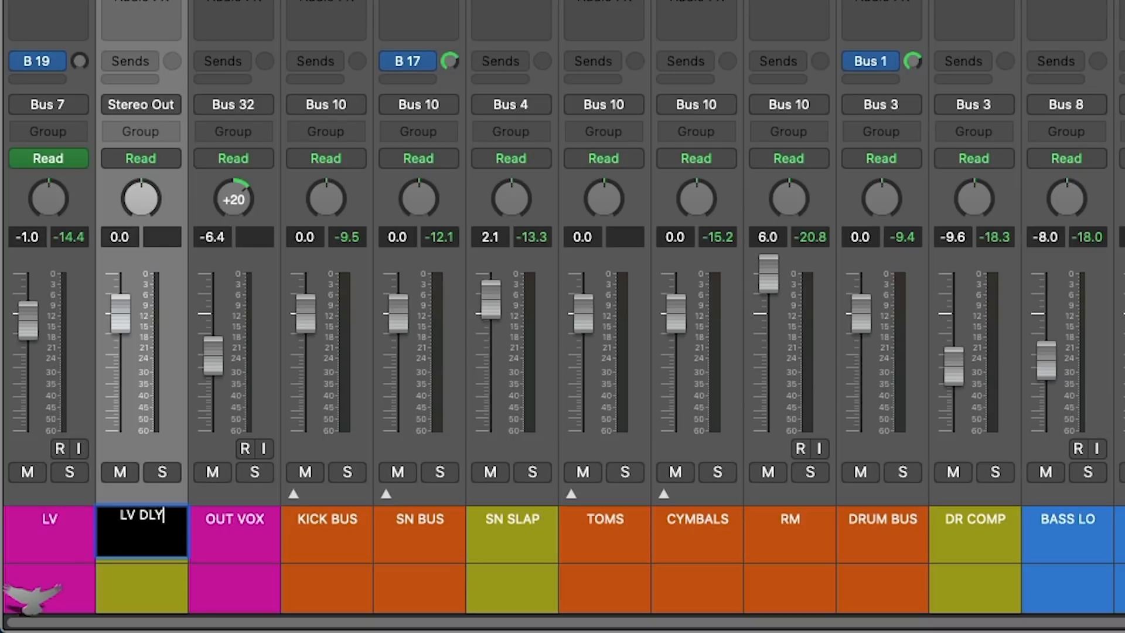
{"action": "key", "text": "Return"}
Route the LV DLY aux to Bus 4 in stereo and bring up the LV send feeding it
{"action": "left_click", "coordinate": [155, 106]}
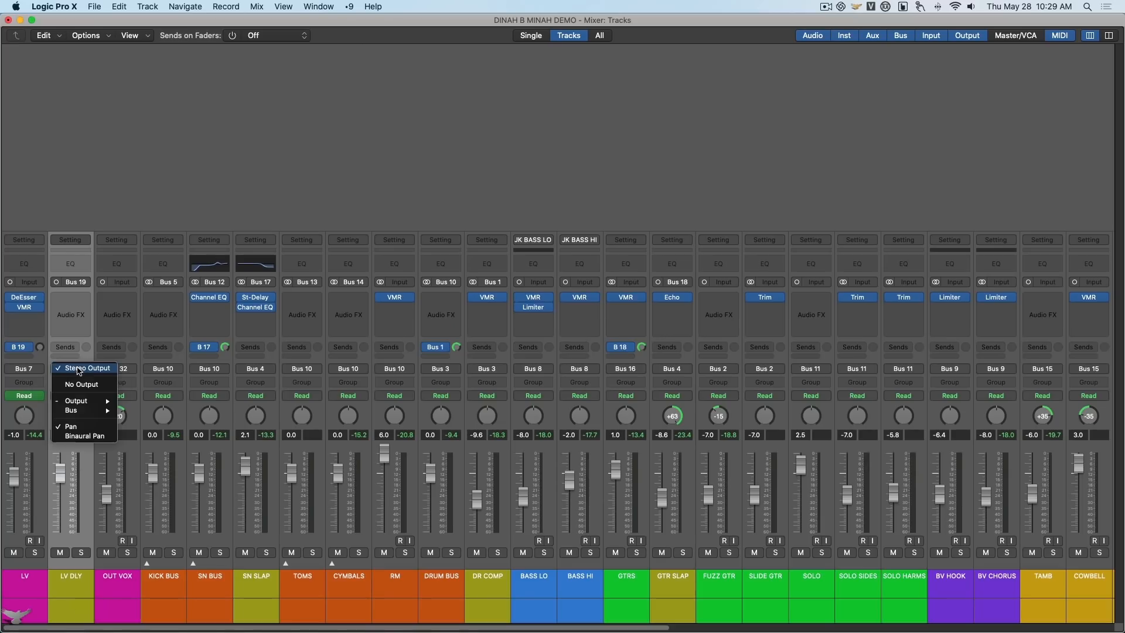
{"action": "mouse_move", "coordinate": [74, 410]}
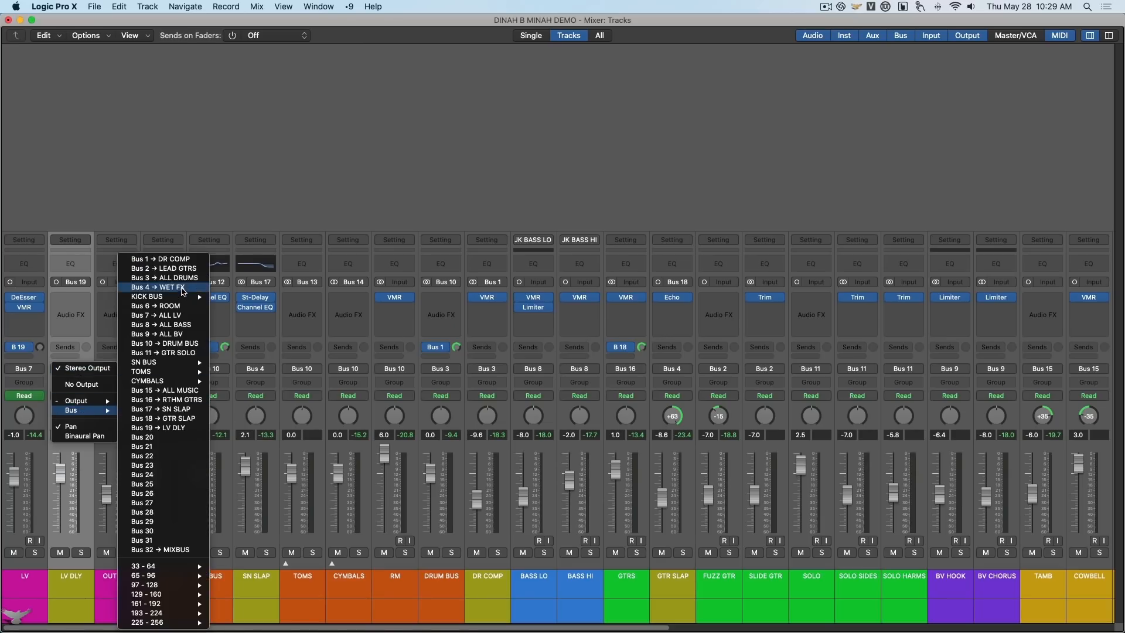
{"action": "left_click", "coordinate": [155, 290]}
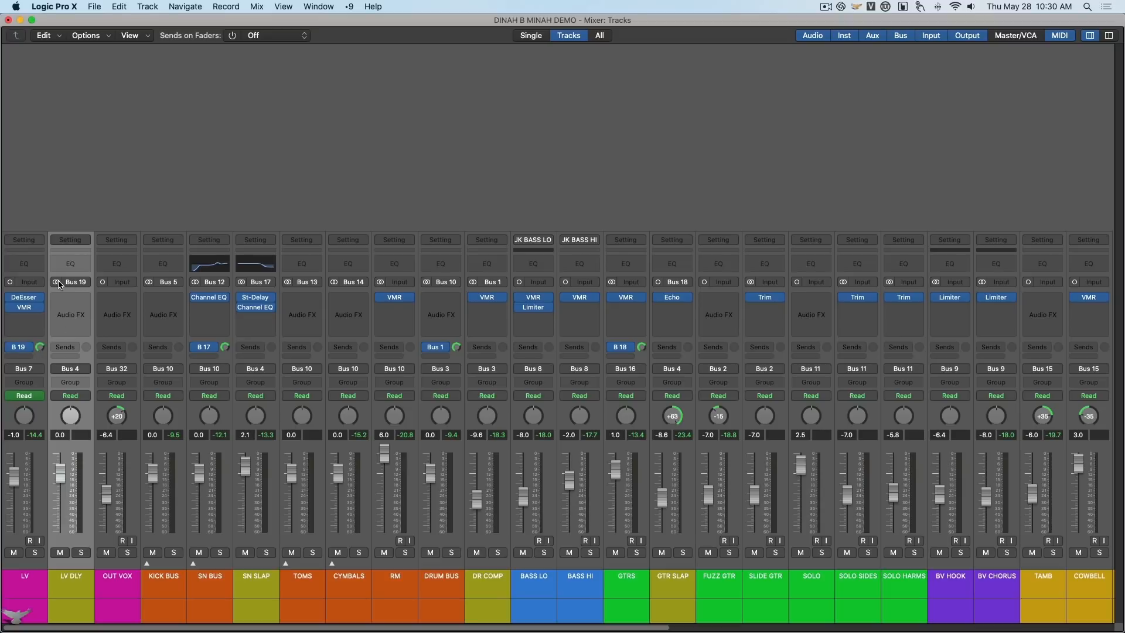
Insert the Repeater plug-in on the LV DLY aux and set its linked left and right delays to 1/2 notes
{"action": "left_click", "coordinate": [78, 298]}
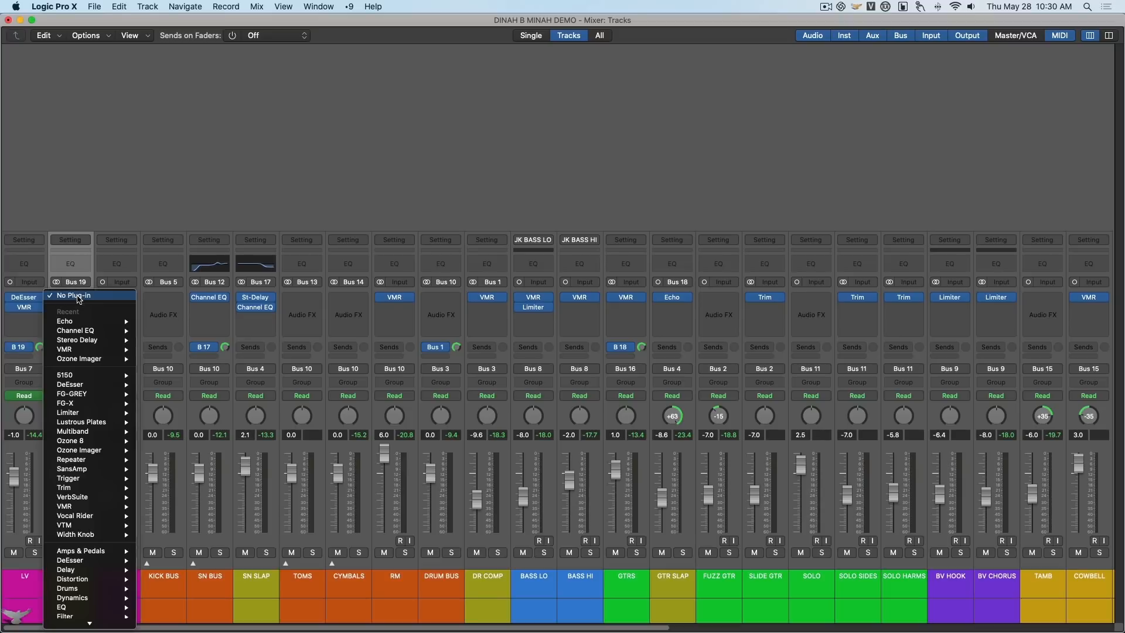
{"action": "mouse_move", "coordinate": [88, 460]}
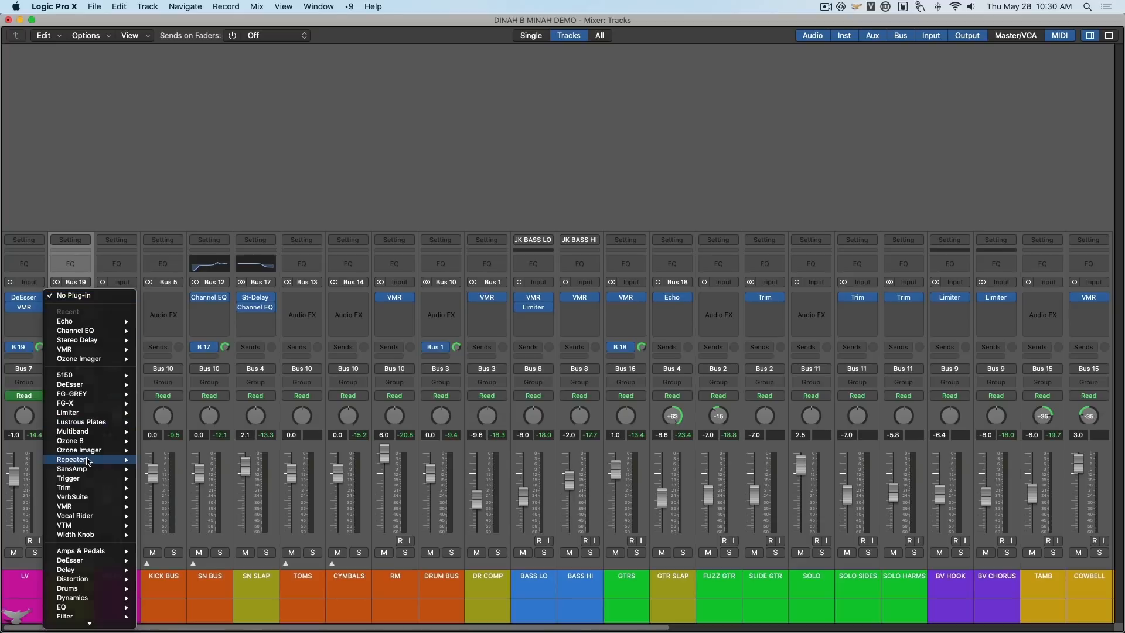
{"action": "left_click", "coordinate": [155, 463]}
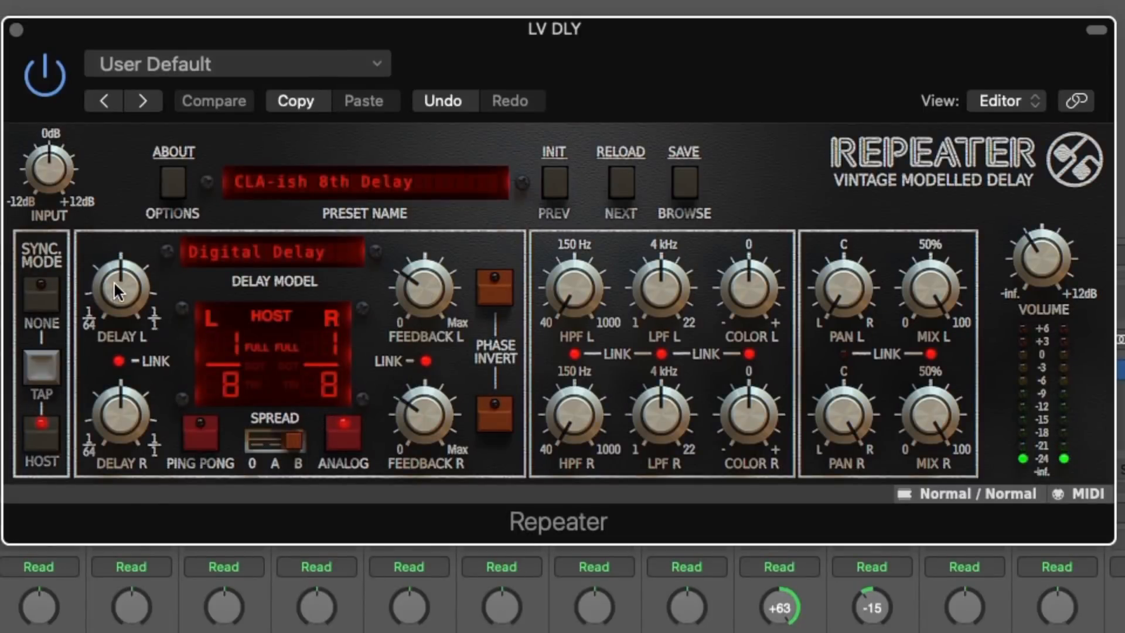
{"action": "left_click_drag", "start_coordinate": [114, 283], "coordinate": [110, 246]}
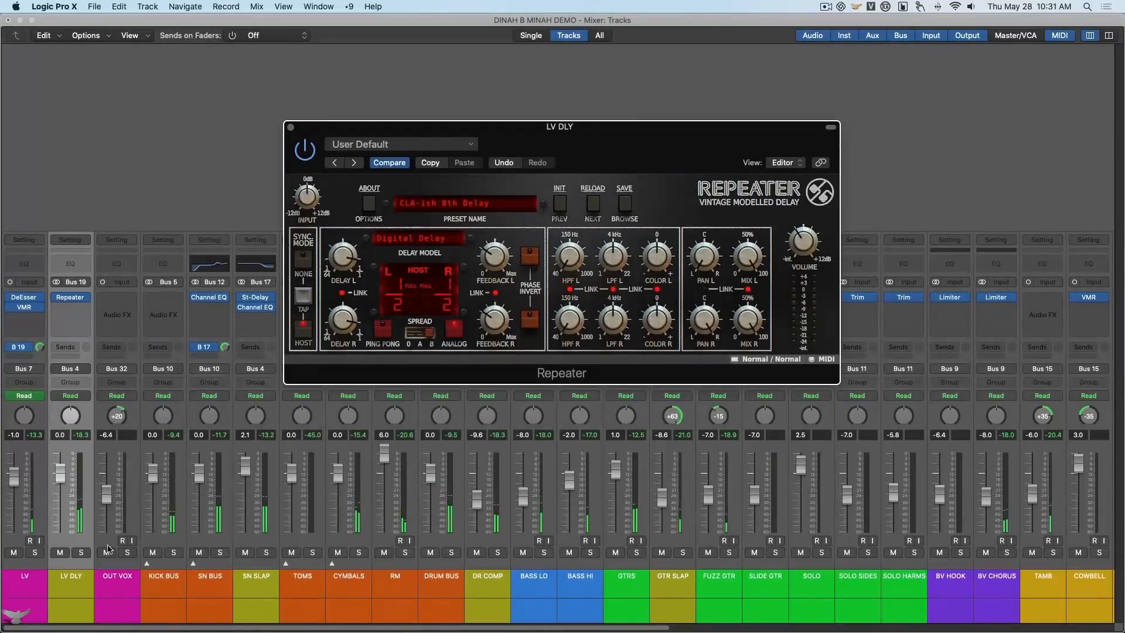
Solo the LV and LV DLY channels and add a Compressor in Platinum Digital mode after the Repeater on LV DLY
{"action": "left_click", "coordinate": [35, 553]}
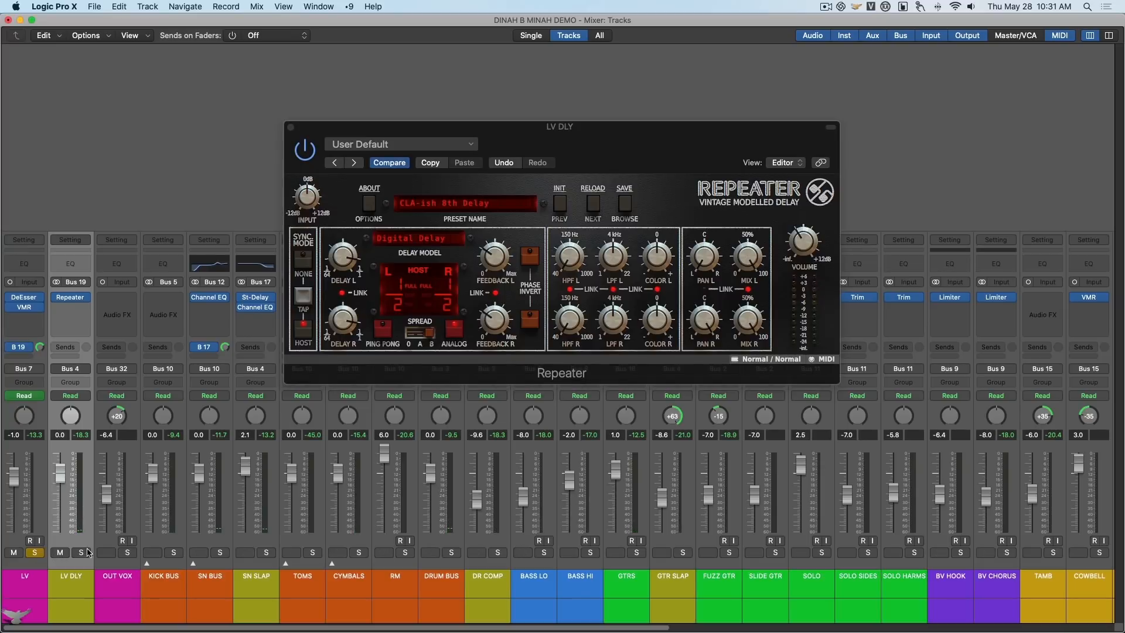
{"action": "left_click", "coordinate": [81, 553]}
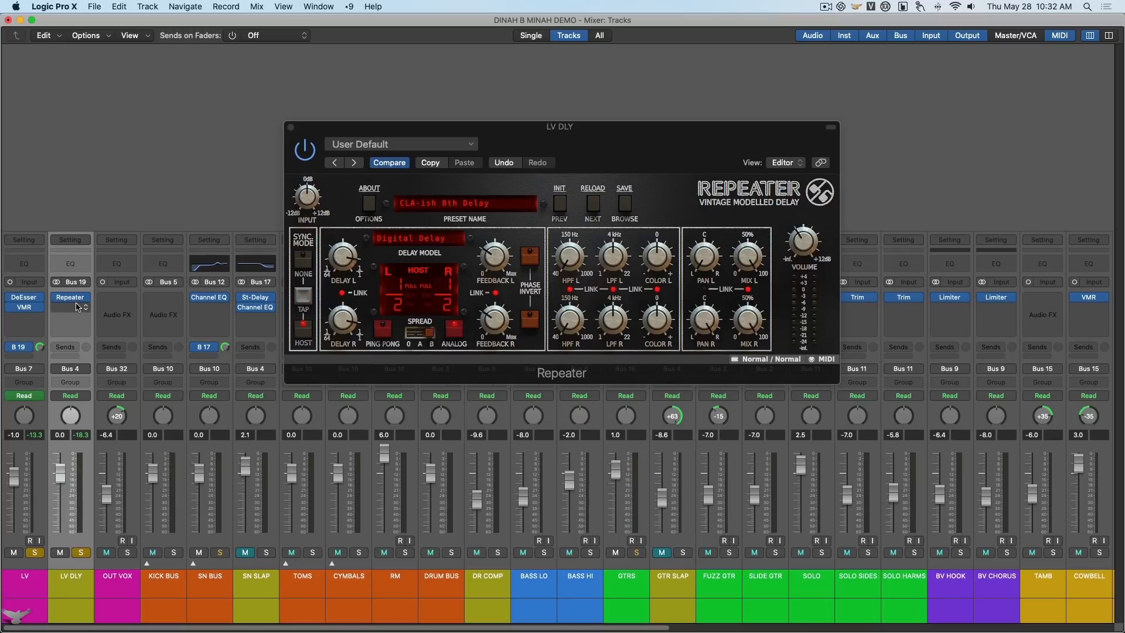
{"action": "left_click", "coordinate": [290, 127]}
{"action": "left_click", "coordinate": [70, 307]}
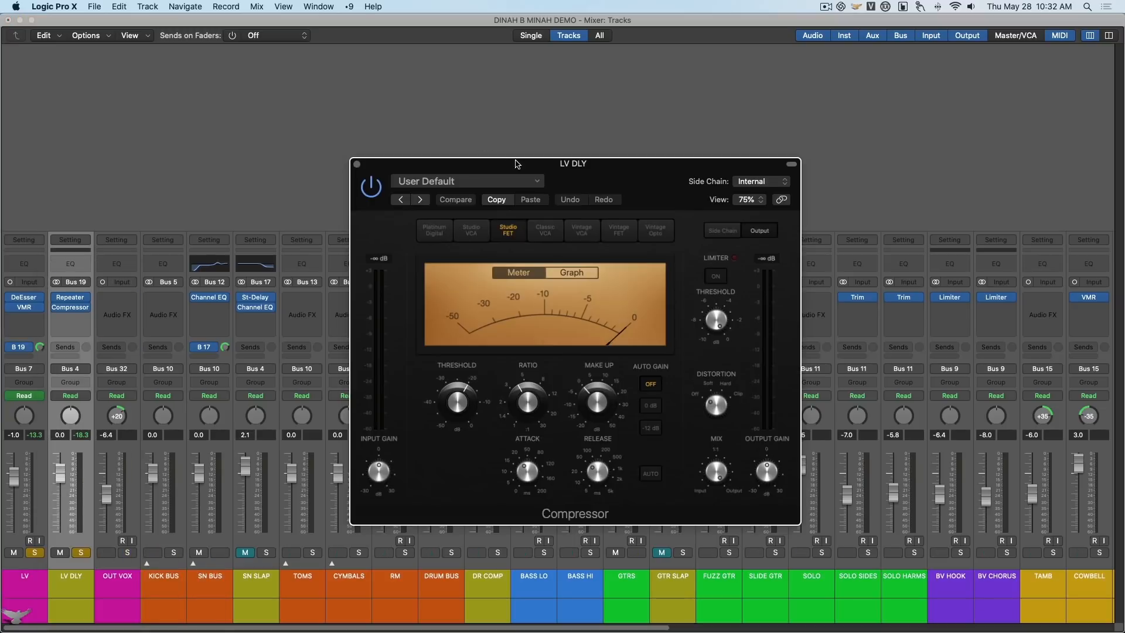
{"action": "left_click_drag", "start_coordinate": [518, 163], "coordinate": [504, 124]}
{"action": "left_click", "coordinate": [420, 190]}
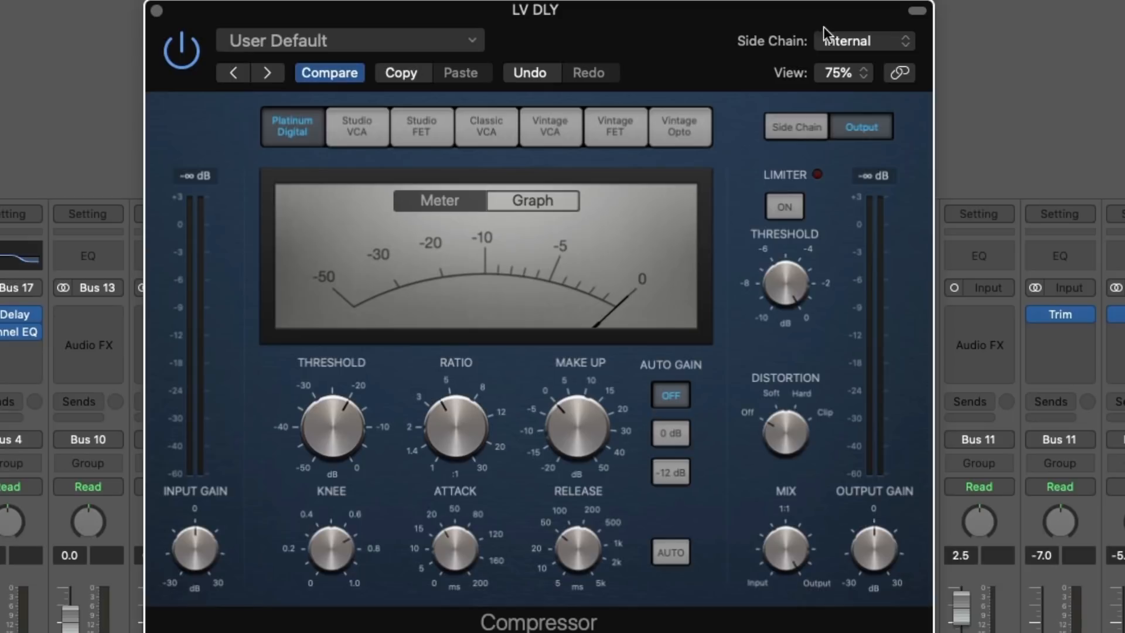
Set the Compressor's side chain source to the LV (Audio 19) track
{"action": "left_click", "coordinate": [877, 41]}
{"action": "mouse_move", "coordinate": [875, 78]}
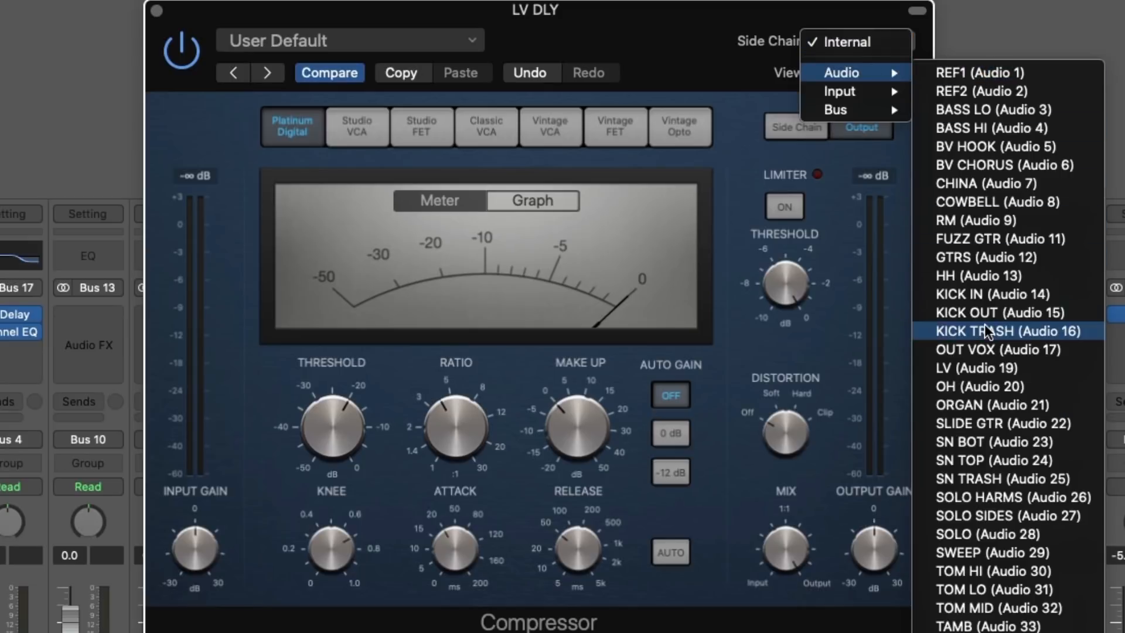
{"action": "left_click", "coordinate": [991, 368]}
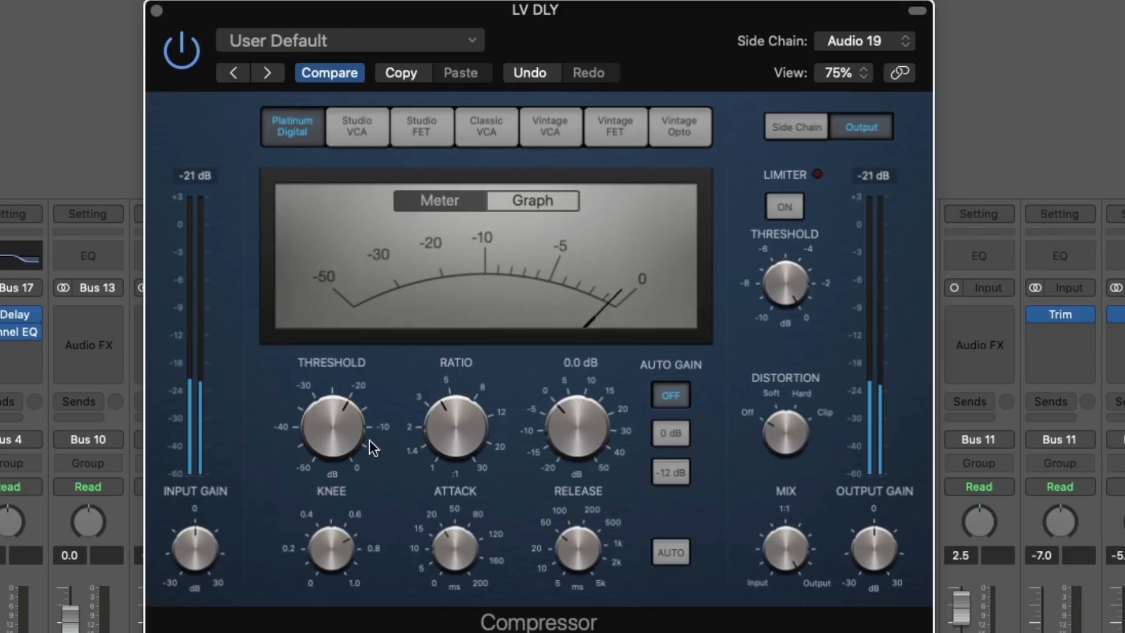
Lower the Compressor's threshold to -38.5 dB so the lead vocal ducks the delay
{"action": "left_click_drag", "start_coordinate": [352, 436], "coordinate": [342, 480]}
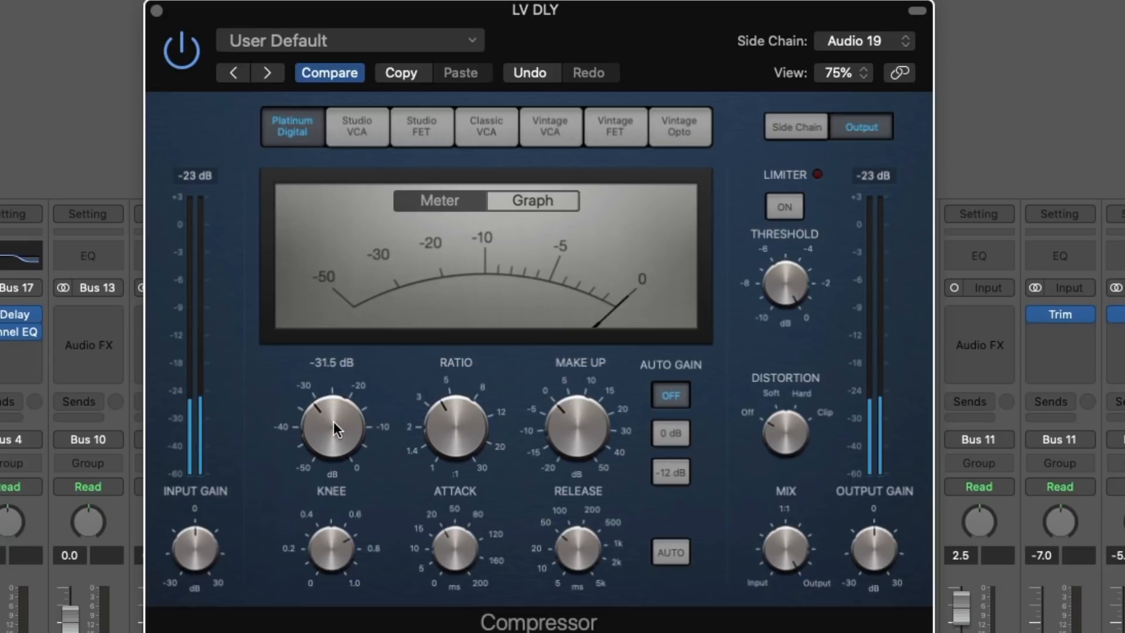
{"action": "left_click_drag", "start_coordinate": [333, 420], "coordinate": [336, 429]}
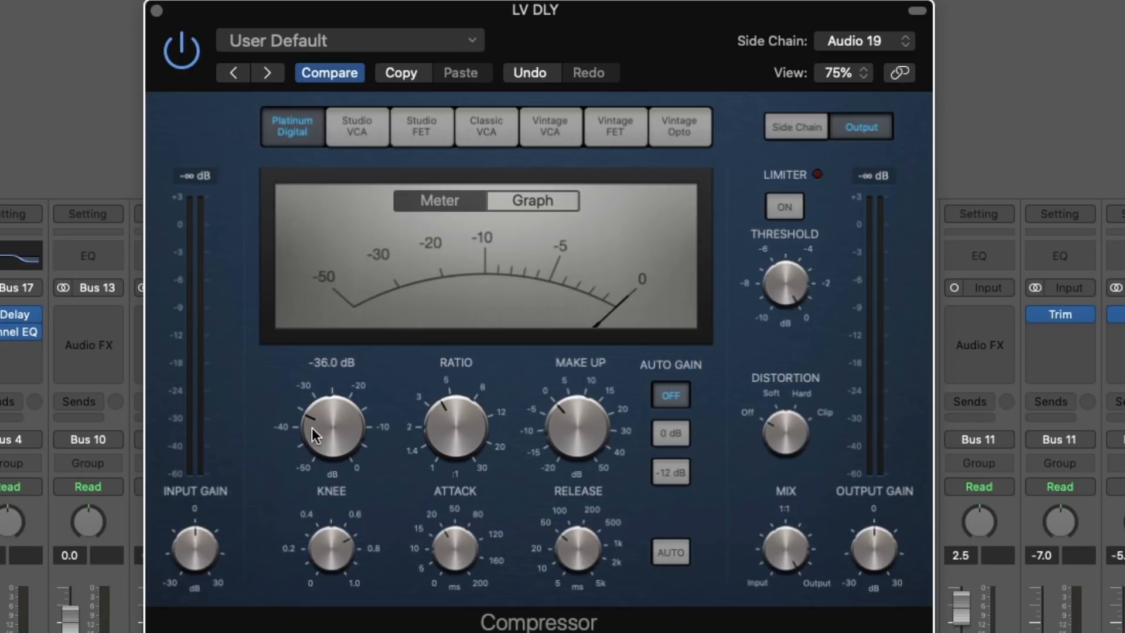
{"action": "mouse_move", "coordinate": [311, 427]}
{"action": "left_mouse_down"}
{"action": "mouse_move", "coordinate": [311, 415]}
{"action": "mouse_move", "coordinate": [307, 430]}
{"action": "left_mouse_up"}
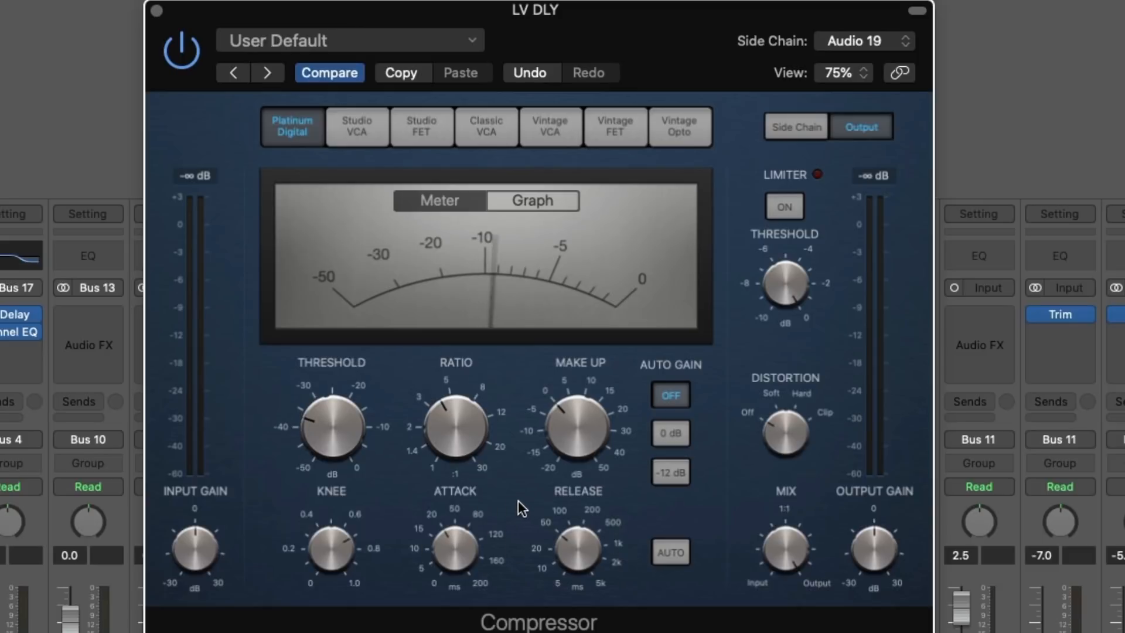
{"action": "left_click_drag", "start_coordinate": [322, 427], "coordinate": [321, 435]}
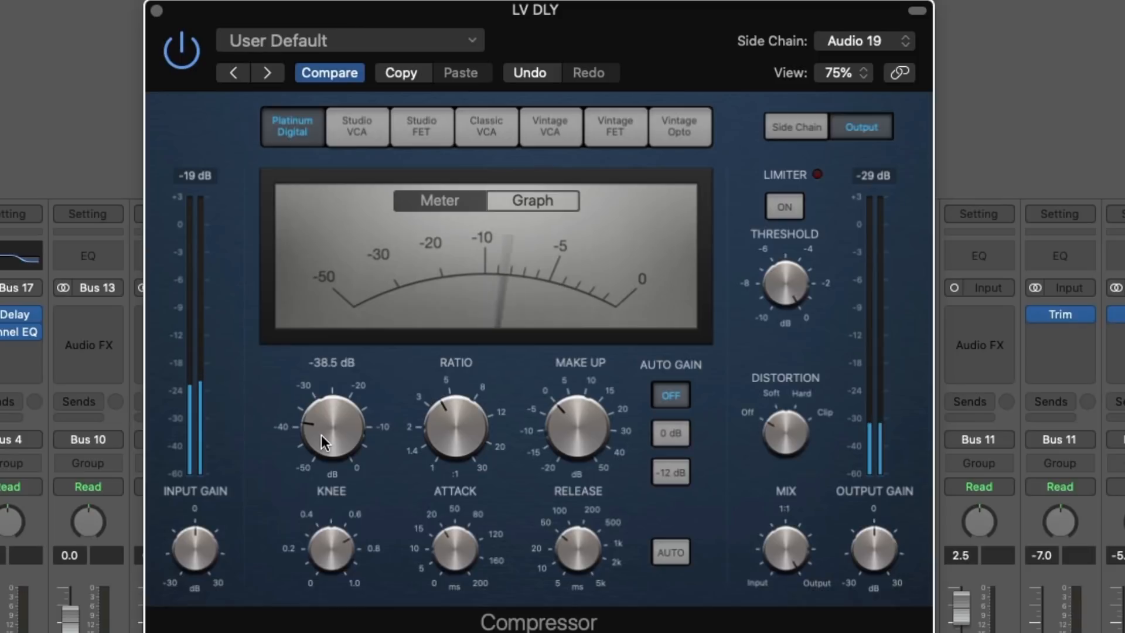
Set the Compressor's attack to 0 ms and try releases of 740, 1800 and 19 ms before settling on a moderate release
{"action": "left_click_drag", "start_coordinate": [456, 550], "coordinate": [463, 621]}
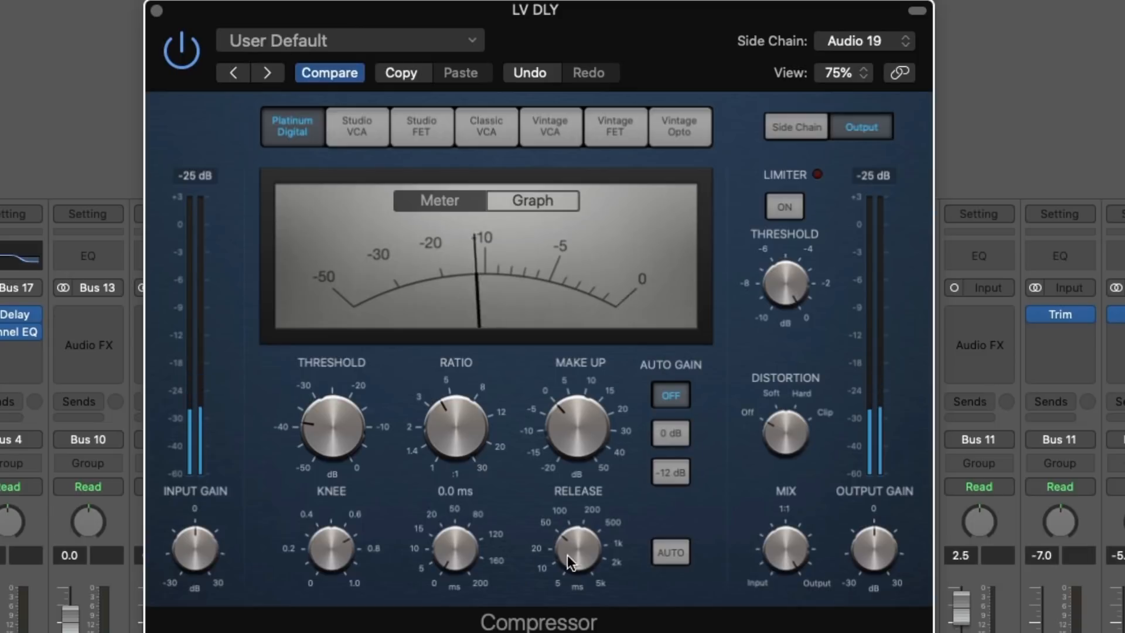
{"action": "left_click_drag", "start_coordinate": [567, 554], "coordinate": [579, 478]}
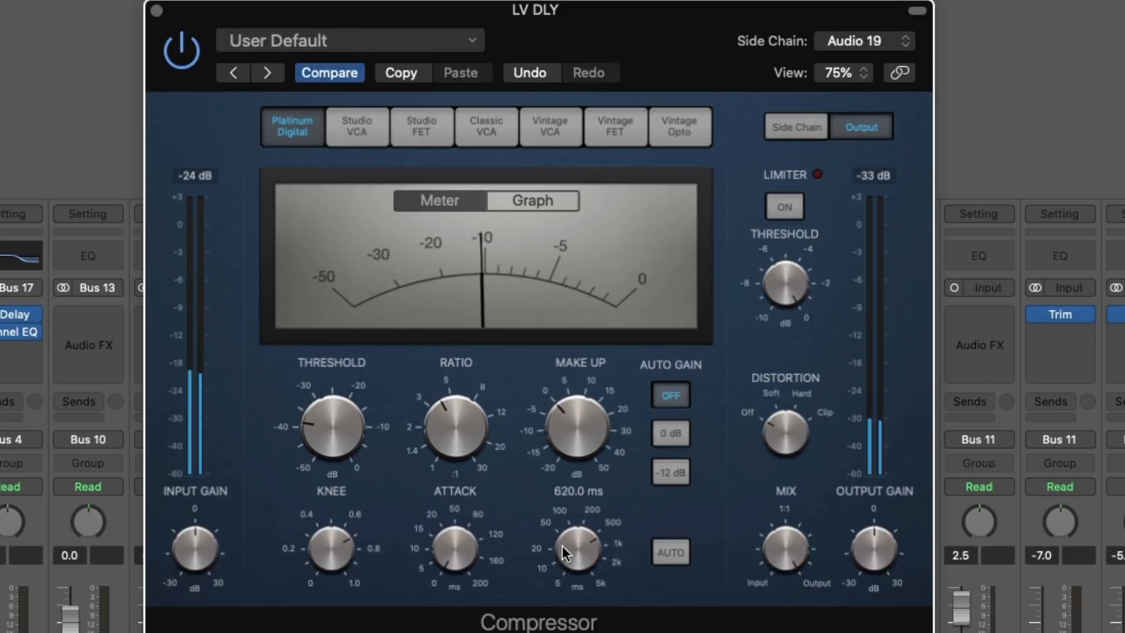
{"action": "left_click_drag", "start_coordinate": [566, 542], "coordinate": [568, 546]}
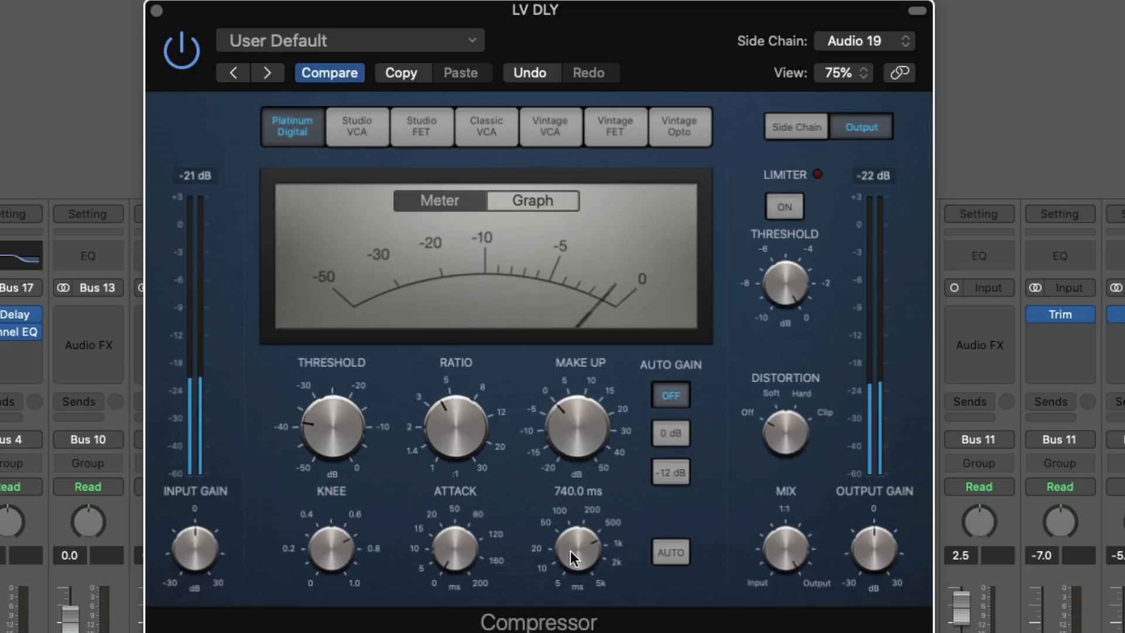
{"action": "left_click_drag", "start_coordinate": [570, 550], "coordinate": [571, 532]}
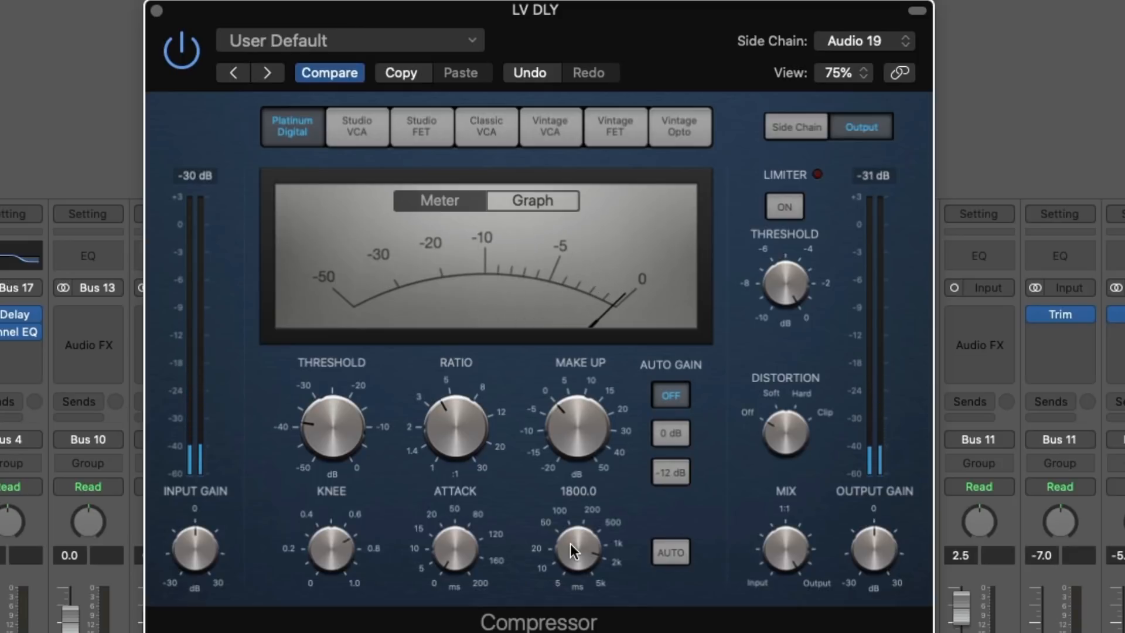
{"action": "left_click_drag", "start_coordinate": [571, 539], "coordinate": [584, 575]}
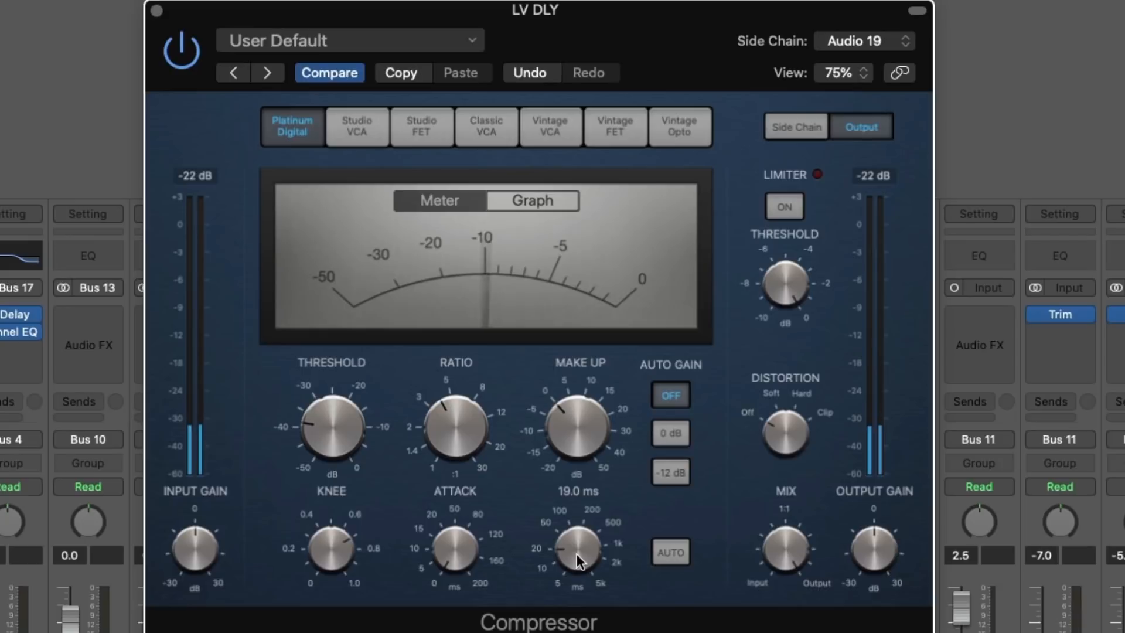
{"action": "left_click_drag", "start_coordinate": [576, 557], "coordinate": [576, 526]}
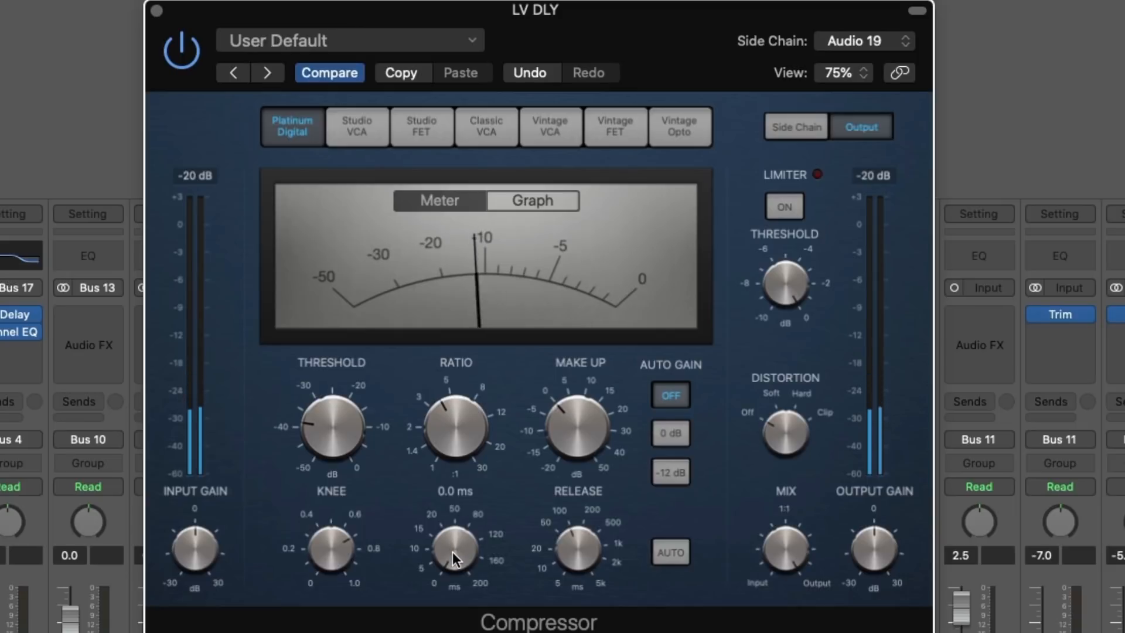
Try a slow Compressor attack of 188 ms, and shorten it to 35 ms
{"action": "left_click_drag", "start_coordinate": [452, 551], "coordinate": [455, 402]}
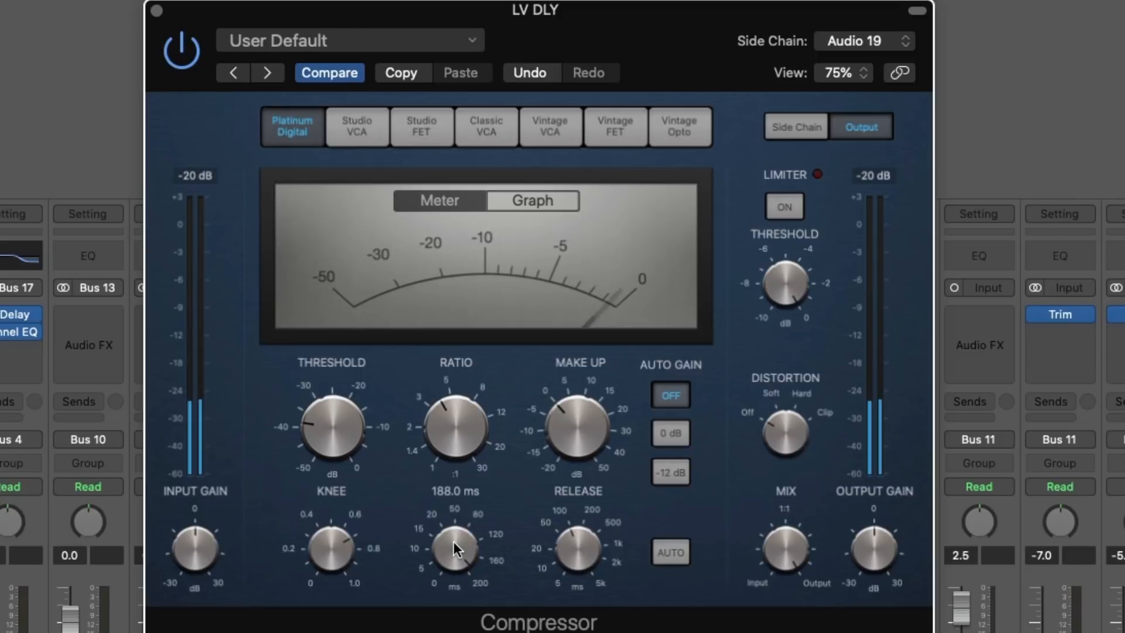
{"action": "left_click_drag", "start_coordinate": [453, 542], "coordinate": [462, 566]}
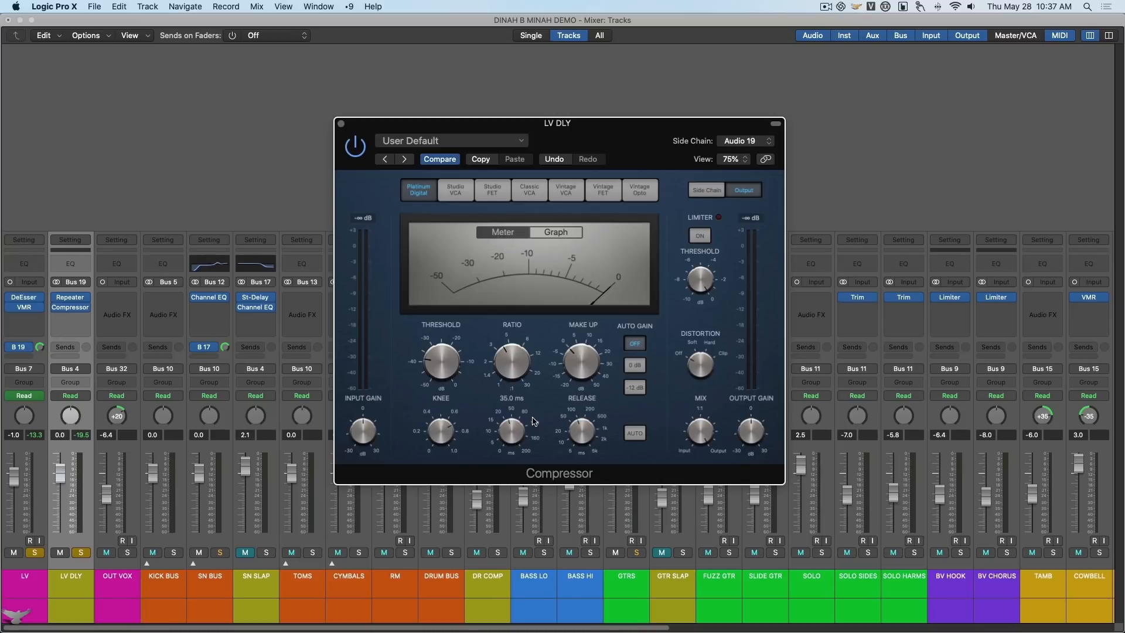
Unsolo the LV and LV DLY channels and lower the LV DLY fader to -4.6 dB while the full mix plays
{"action": "left_click", "coordinate": [81, 552]}
{"action": "key", "text": "space"}
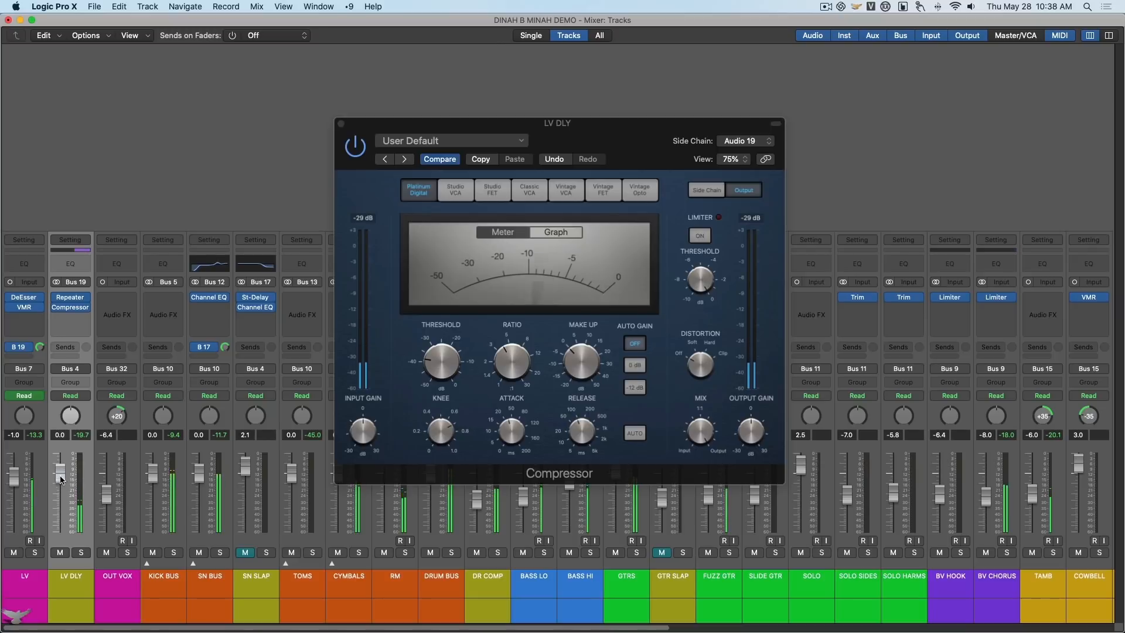
{"action": "left_click_drag", "start_coordinate": [61, 477], "coordinate": [61, 491]}
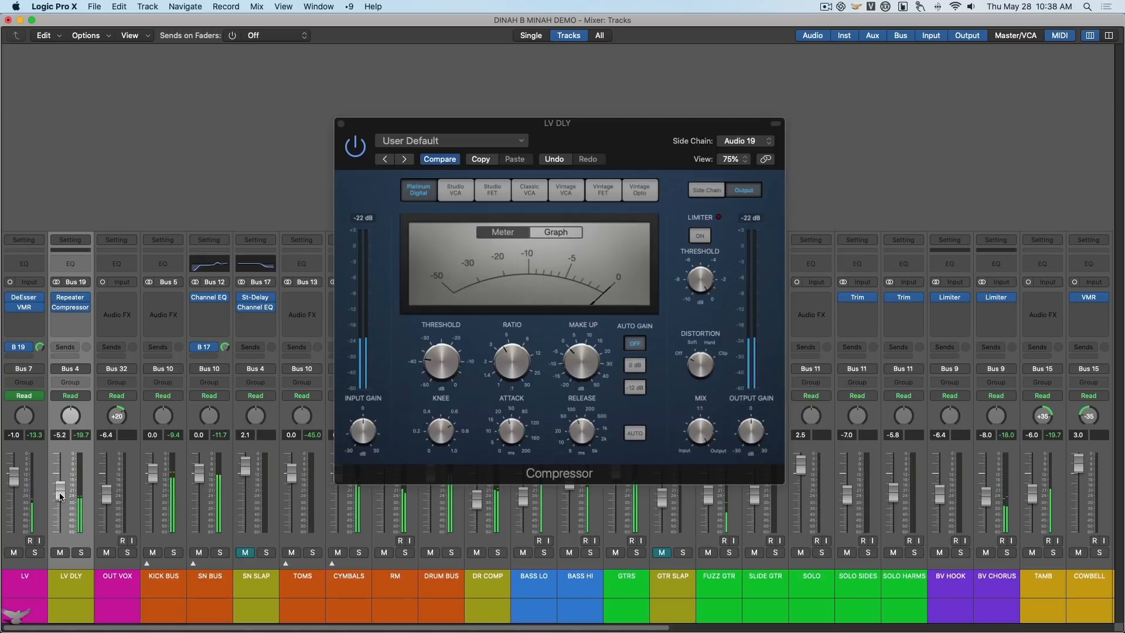
{"action": "left_click_drag", "start_coordinate": [59, 497], "coordinate": [59, 494]}
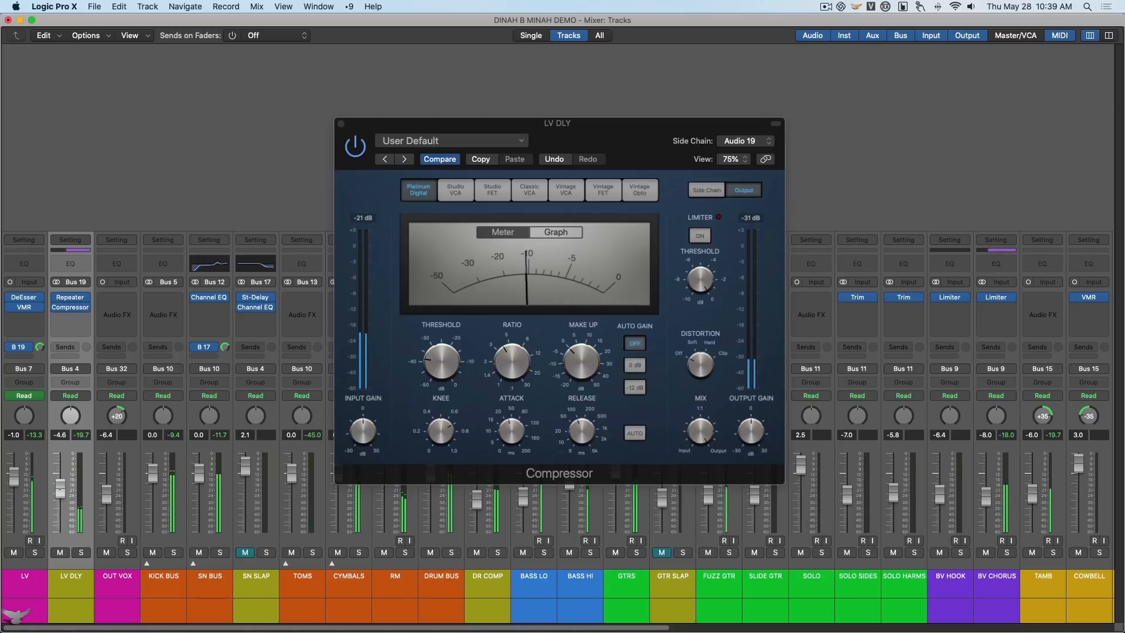